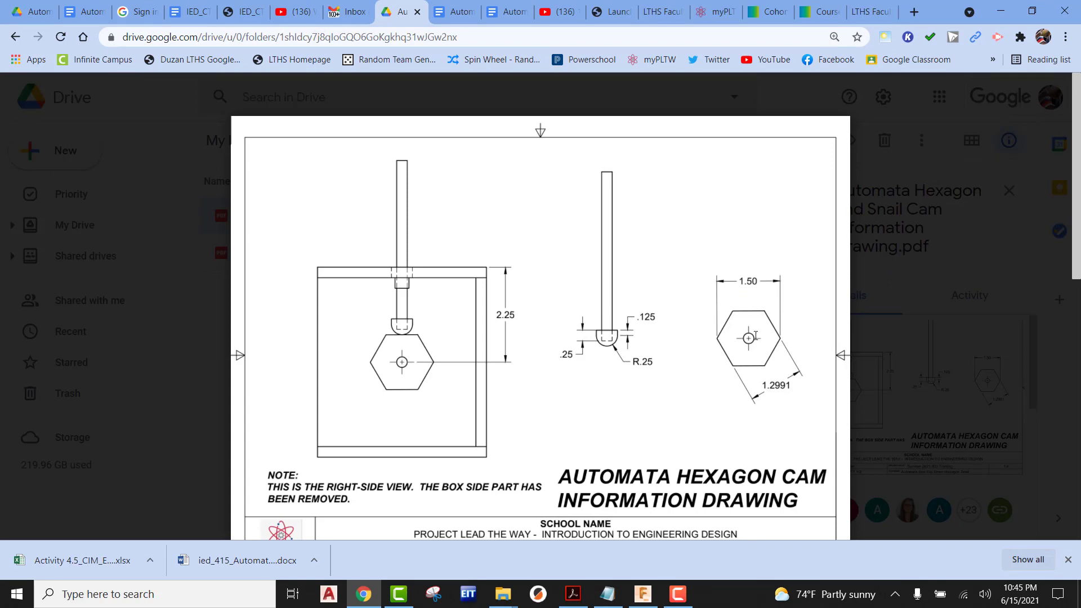
# - Switch to Fusion 360 and insert FL_Problem 8.2_ADC_Hexagon Cam v1 from the project files into the hexagon-snail automata box assembly
pyautogui.click(643, 594)
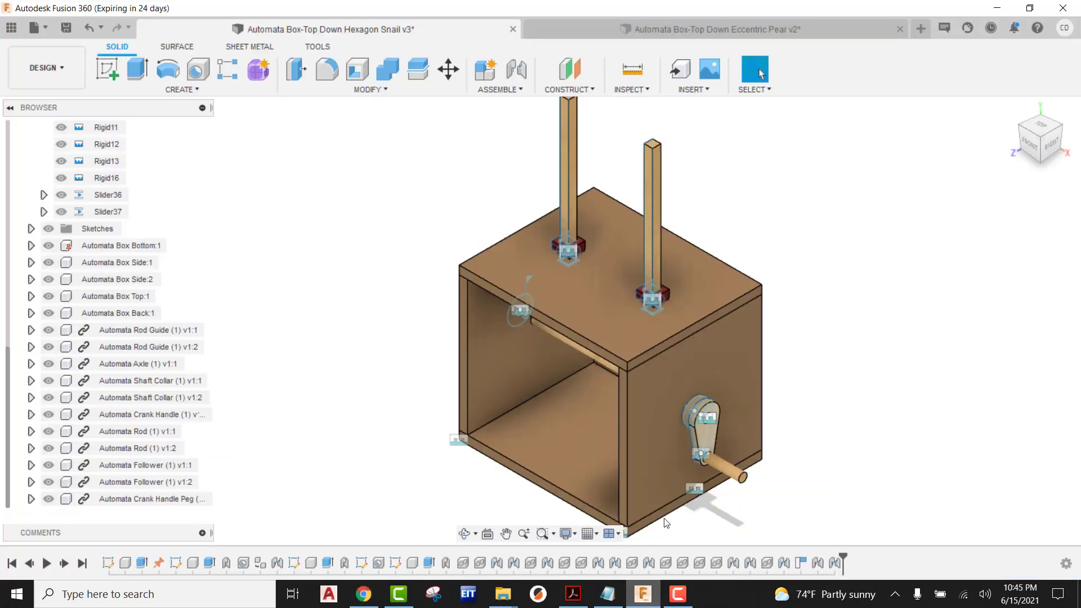
pyautogui.click(12, 28)
pyautogui.scroll(-4, 138, 429)
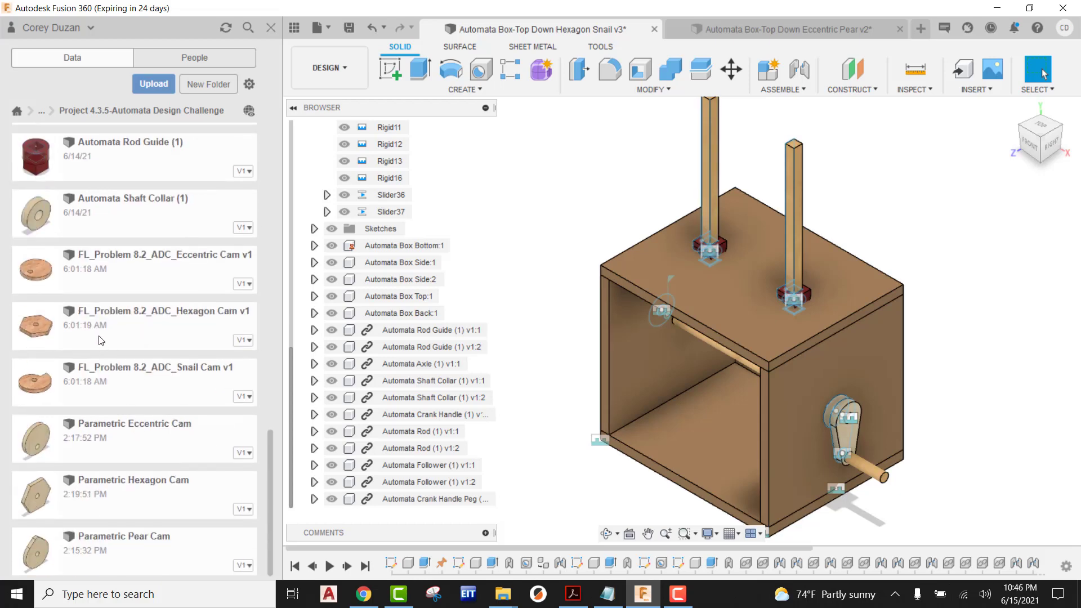
pyautogui.moveTo(103, 325); pyautogui.dragTo(524, 232)
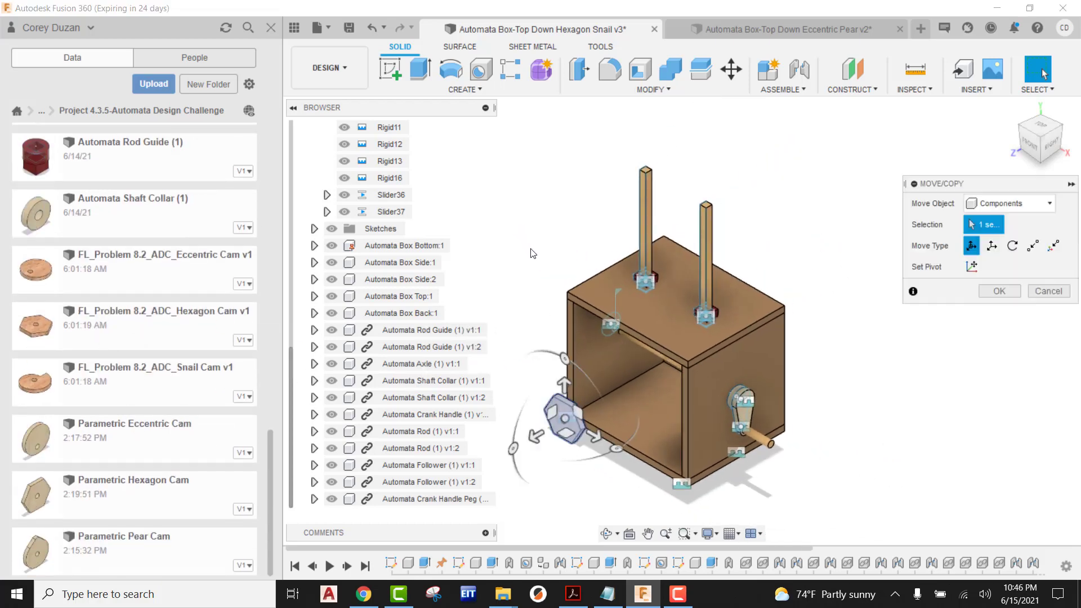
# - Move the inserted hexagon cam clear of the box and rotate it 90 degrees about the Y axis
pyautogui.moveTo(562, 418); pyautogui.dragTo(824, 206)
pyautogui.moveTo(835, 291); pyautogui.dragTo(734, 297, button='middle')
pyautogui.moveTo(776, 243); pyautogui.dragTo(812, 167)
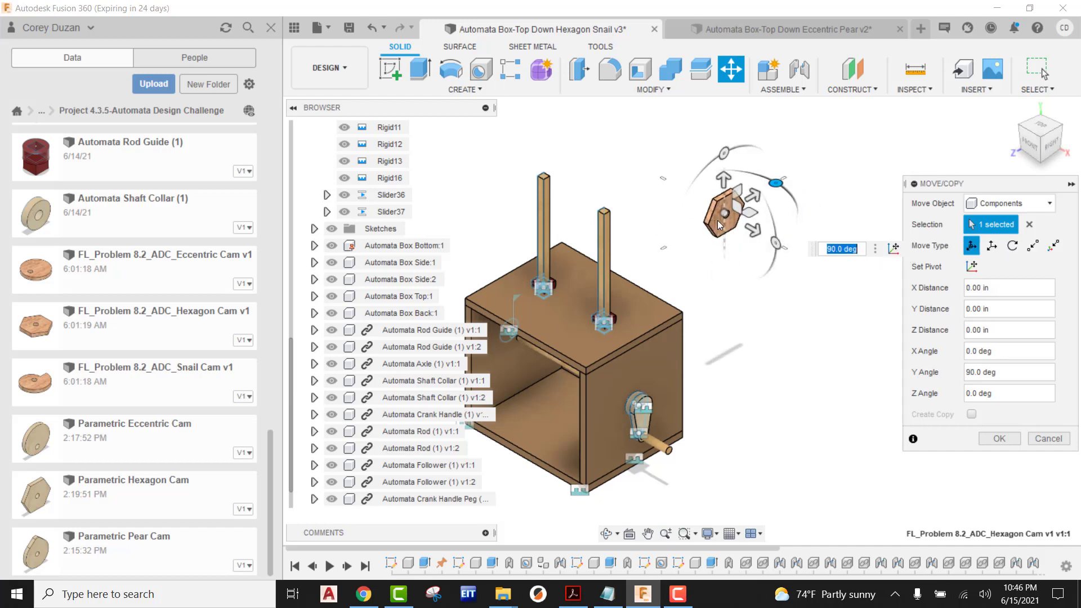
pyautogui.scroll(10, 720, 220)
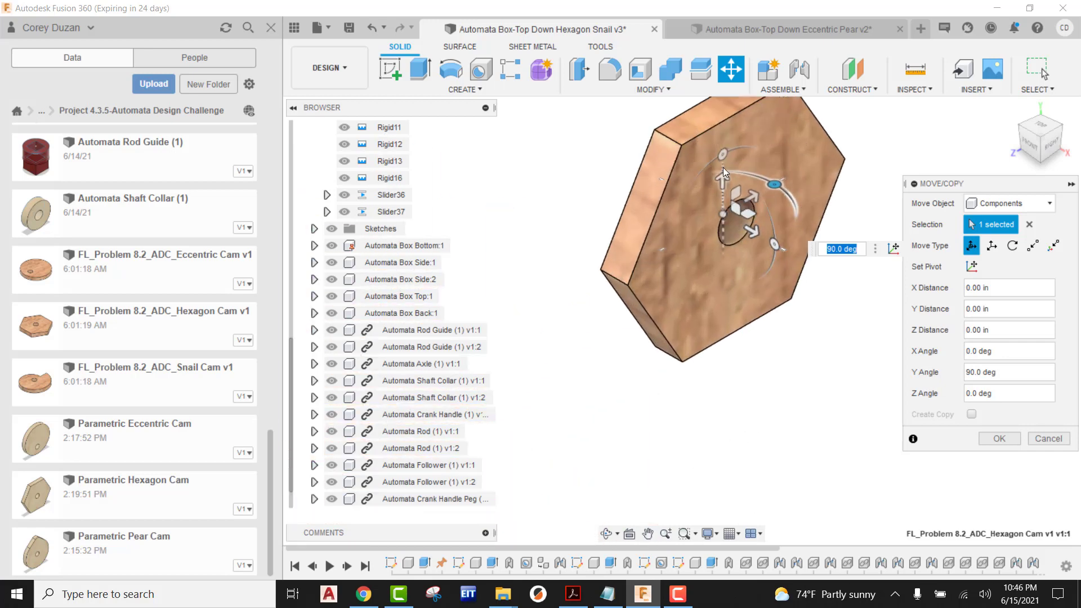
pyautogui.moveTo(723, 167); pyautogui.dragTo(670, 207, button='middle')
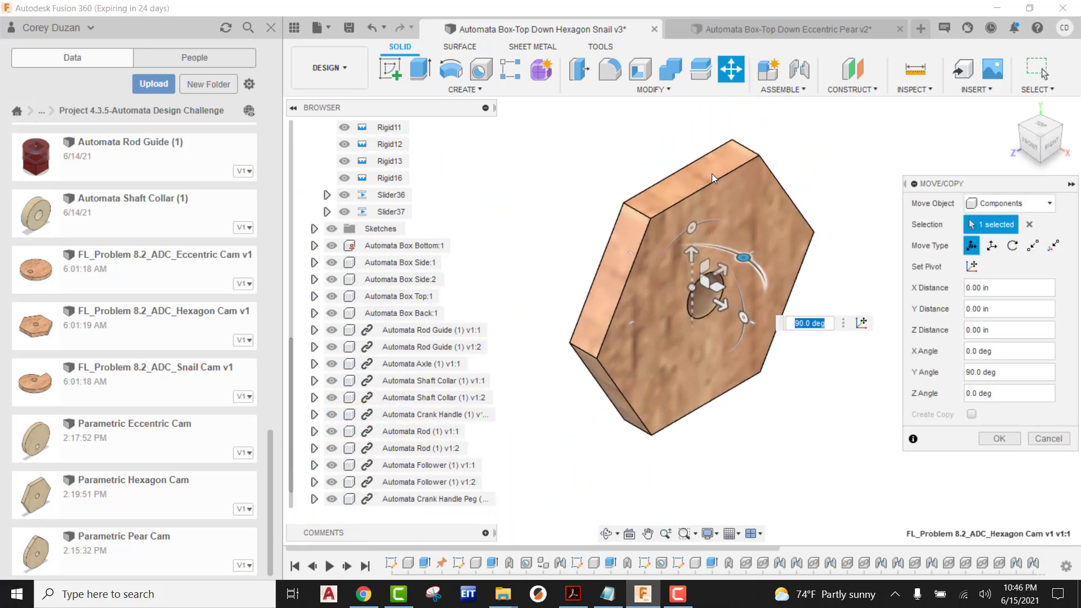
pyautogui.scroll(-10, 746, 219)
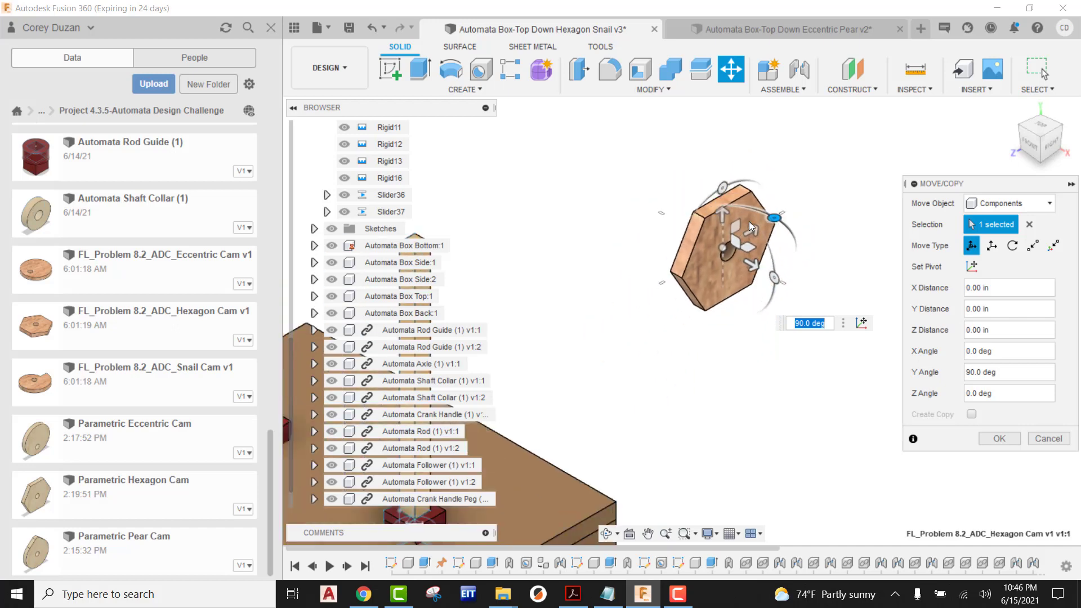
pyautogui.scroll(-2, 789, 253)
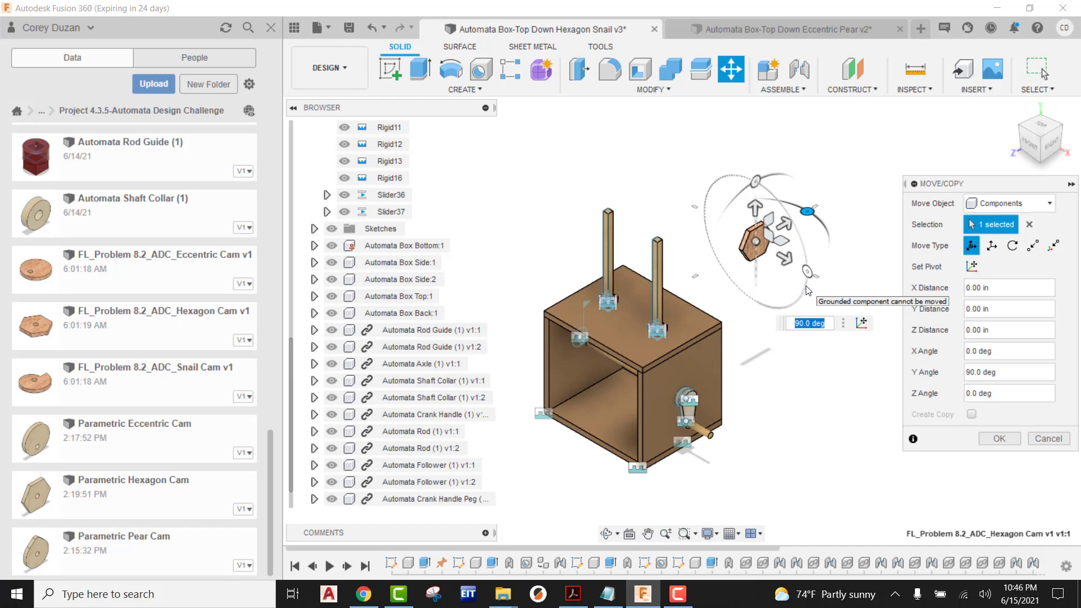
pyautogui.click(997, 439)
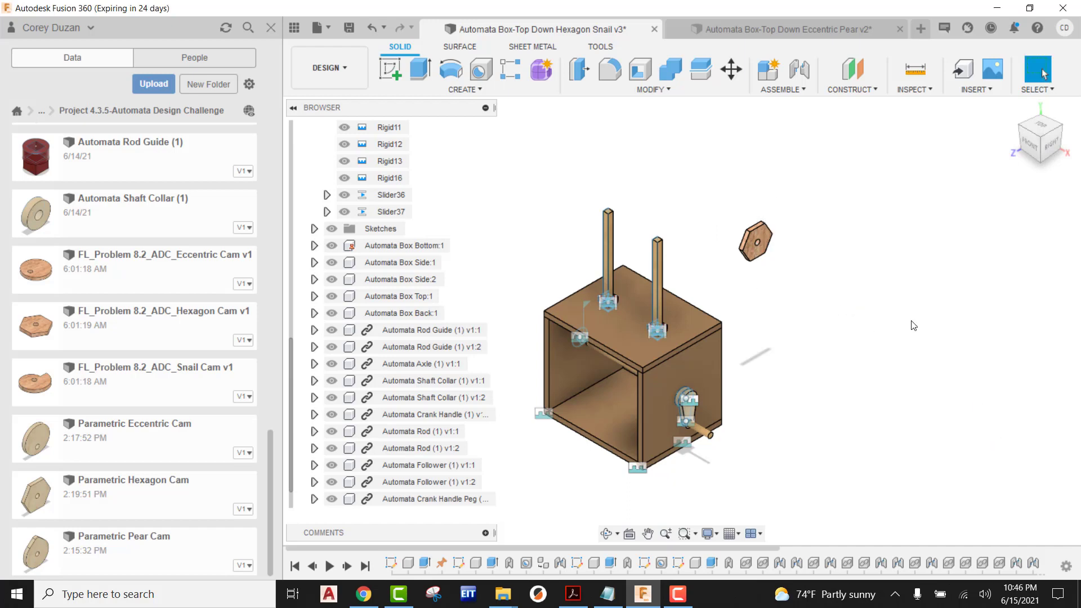
pyautogui.click(294, 27)
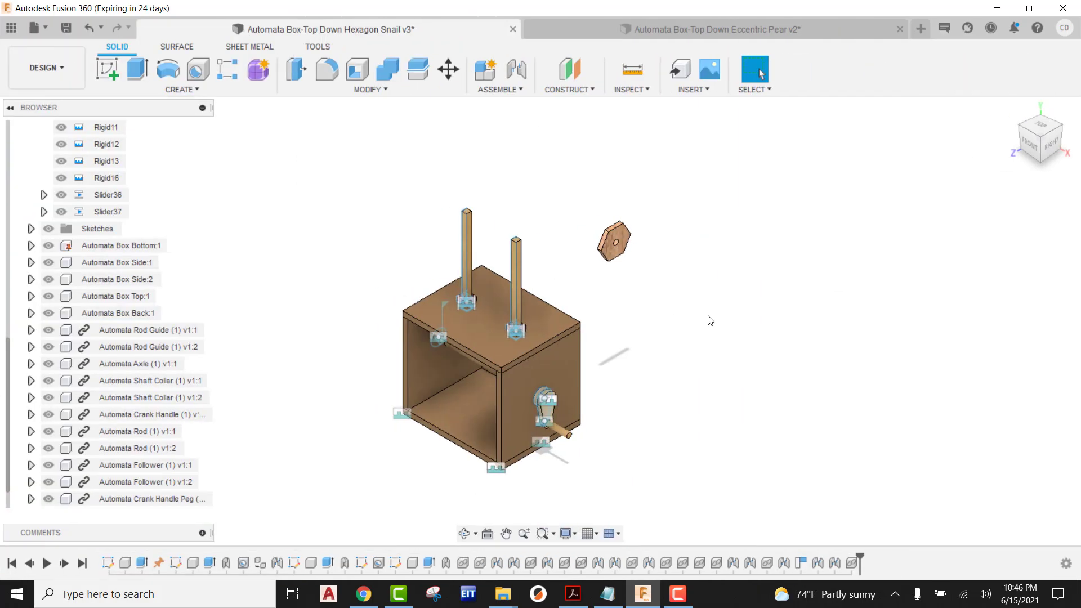
# - Start a joint with its first origin at the center of the hexagon cam's hole on the outer face
pyautogui.scroll(3, 642, 351)
pyautogui.moveTo(642, 351); pyautogui.dragTo(754, 323, button='middle')
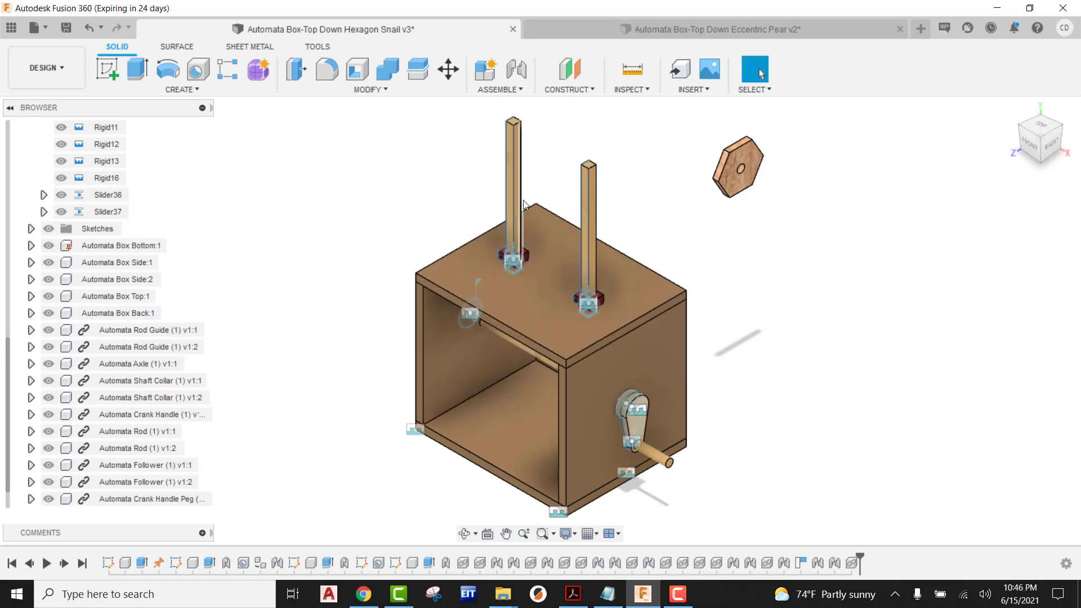
pyautogui.click(517, 72)
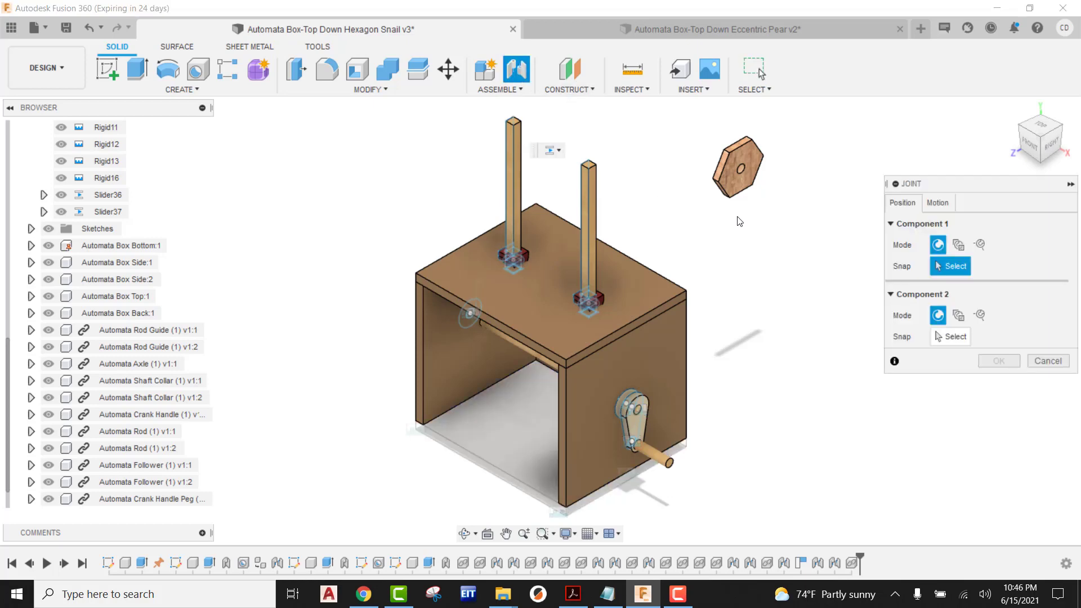
pyautogui.keyDown('shift'); pyautogui.moveTo(725, 225); pyautogui.dragTo(805, 237, button='middle'); pyautogui.keyUp('shift')
pyautogui.scroll(5, 702, 142)
pyautogui.scroll(5, 704, 147)
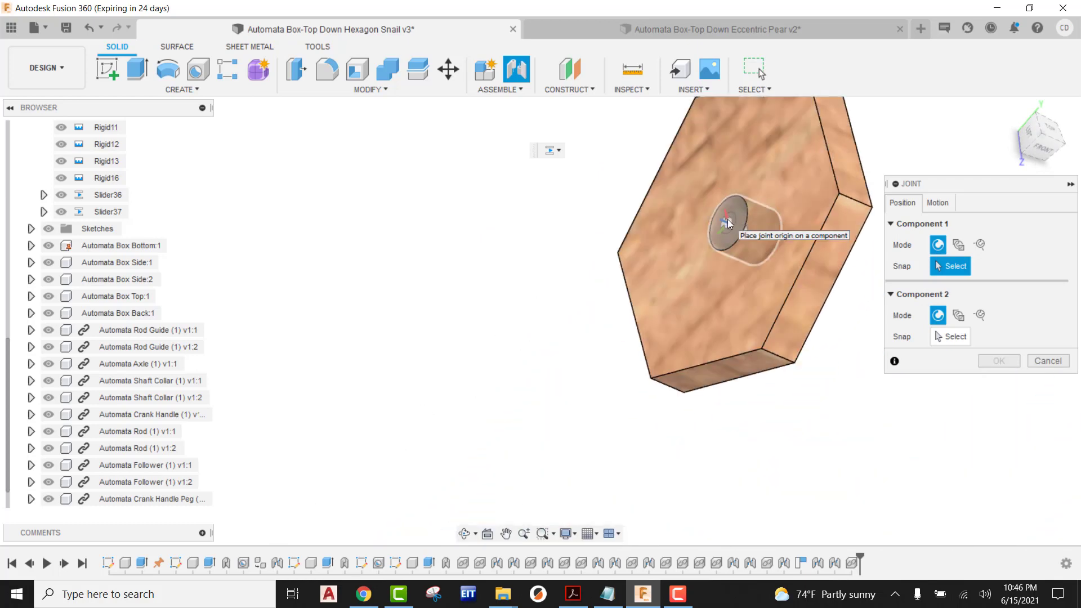
pyautogui.click(728, 224)
pyautogui.scroll(-5, 728, 223)
pyautogui.scroll(-3, 728, 223)
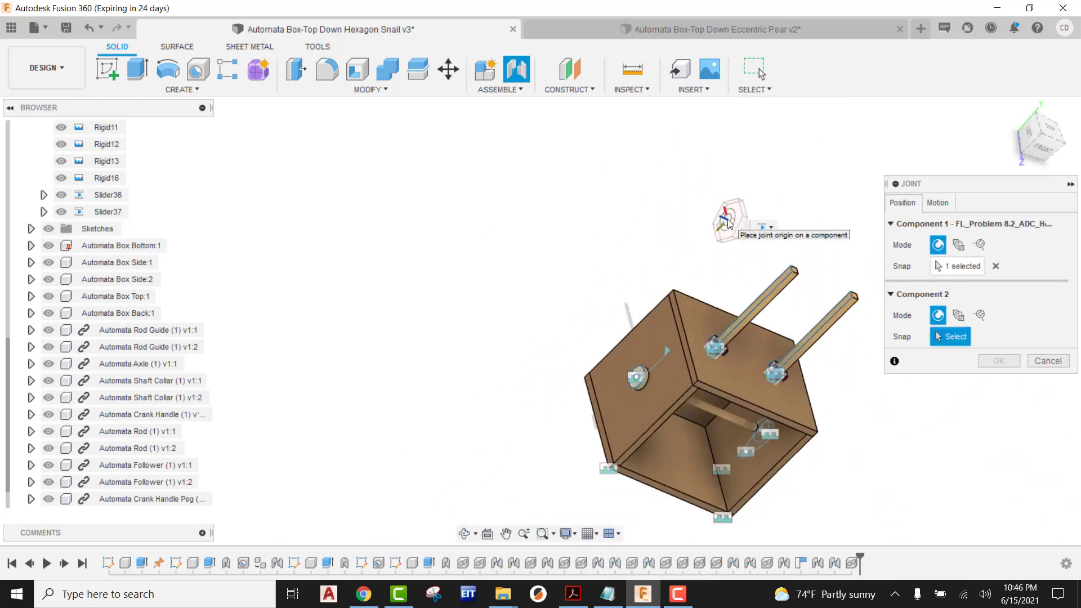
# - Place the second joint origin at the center of the axle's end face and set the motion type to Rigid
pyautogui.scroll(8, 644, 365)
pyautogui.scroll(6, 645, 369)
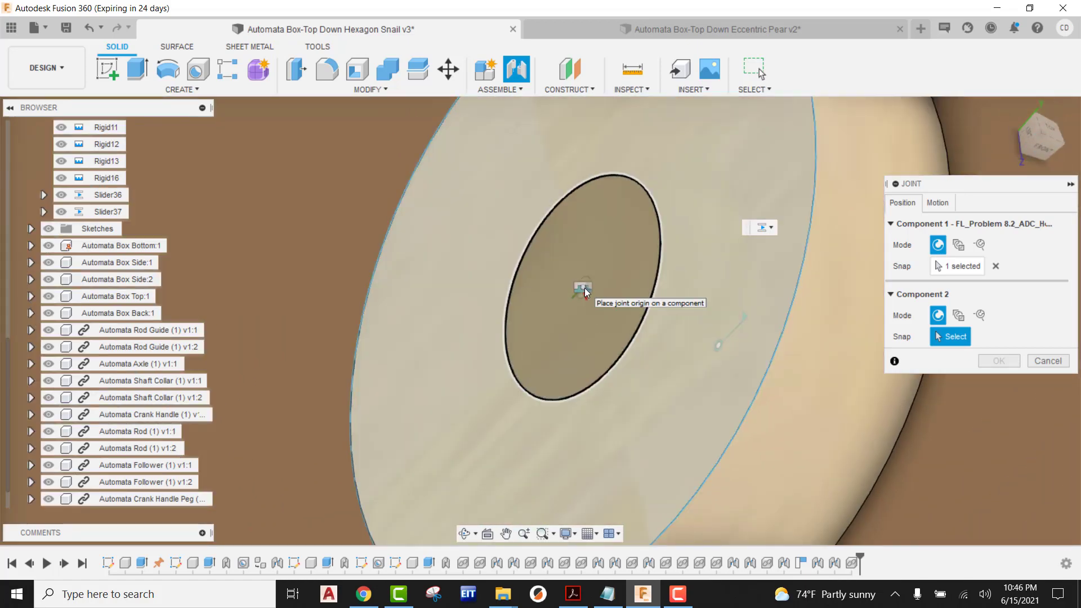
pyautogui.click(584, 289)
pyautogui.scroll(-3, 655, 369)
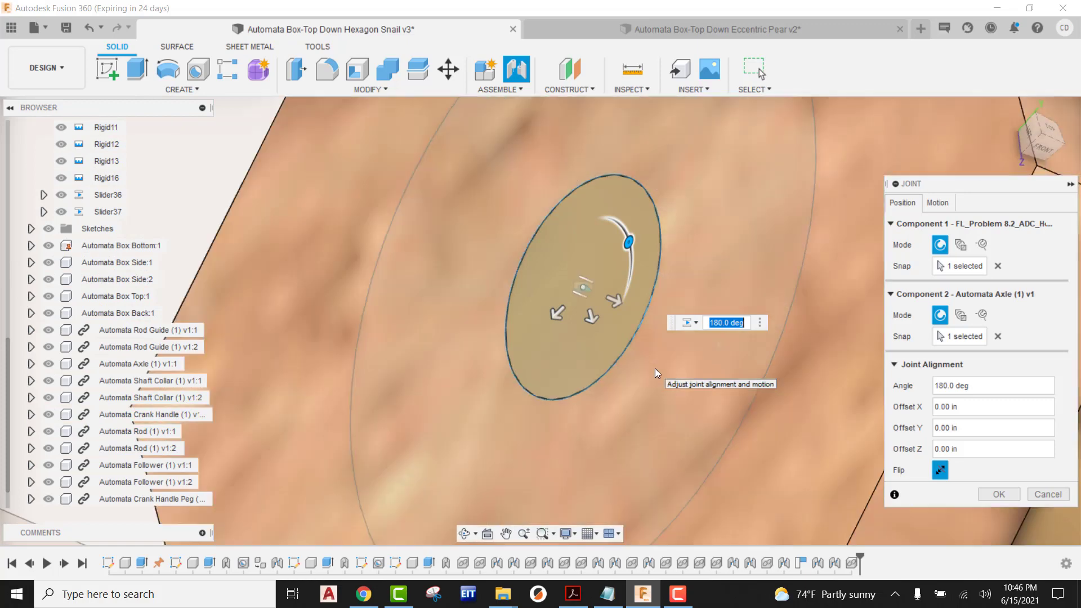
pyautogui.scroll(-4, 655, 368)
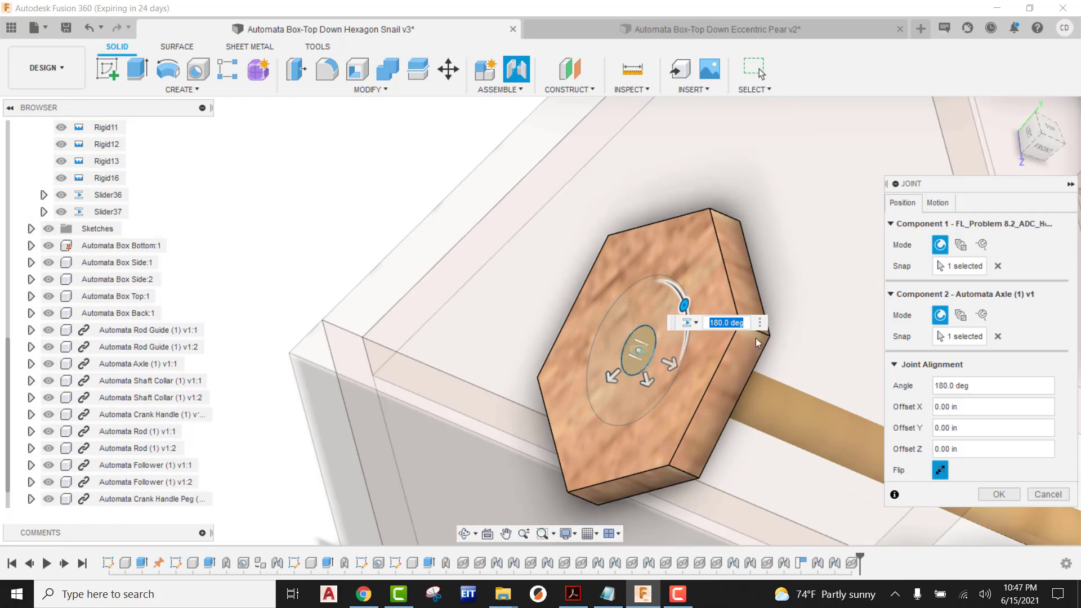
pyautogui.click(938, 203)
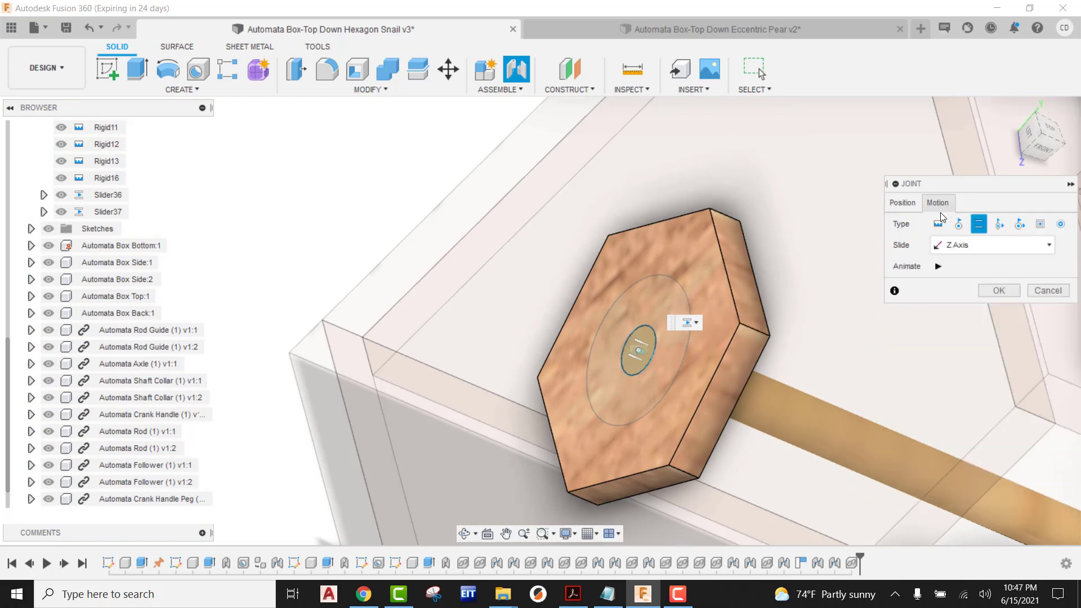
pyautogui.click(938, 225)
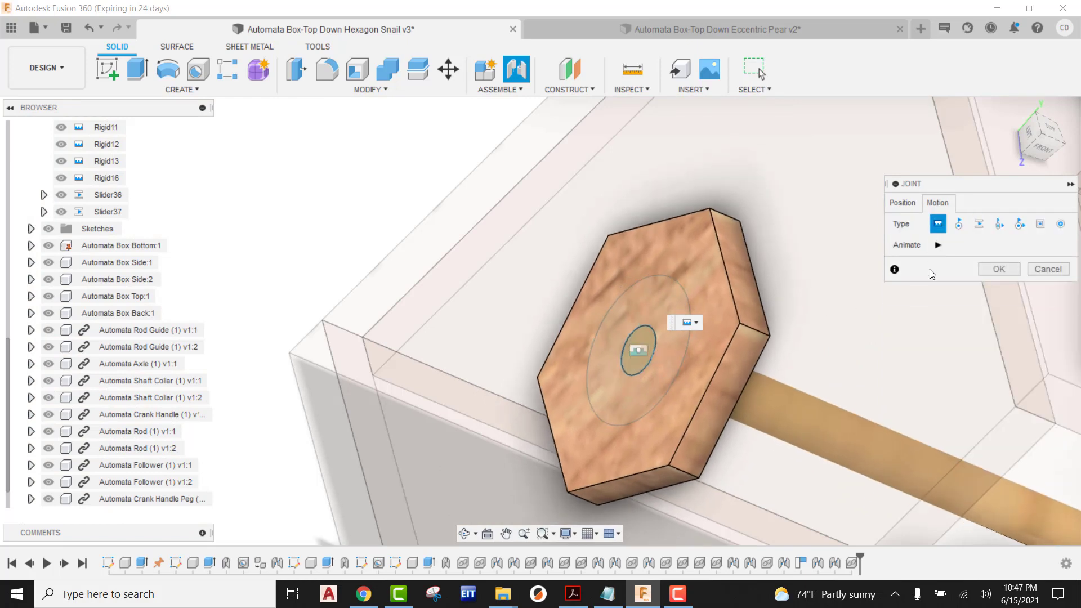
# - Offset the cam's rigid joint 1.35 in along Z so the cam sits on the axle beneath the first rod, and finish the joint
pyautogui.scroll(-6, 792, 308)
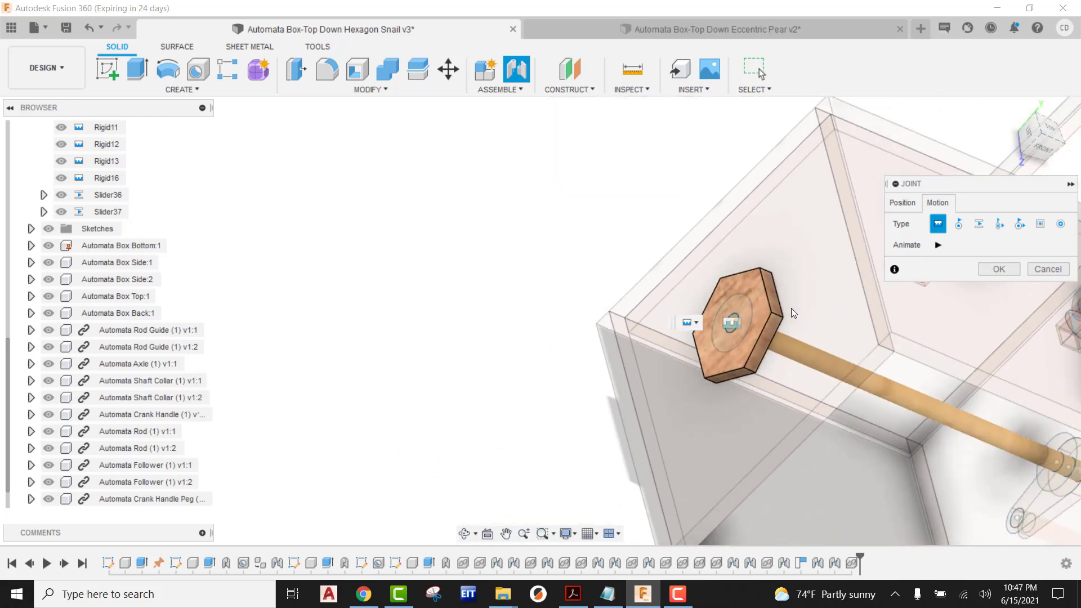
pyautogui.moveTo(879, 330); pyautogui.dragTo(697, 308, button='middle')
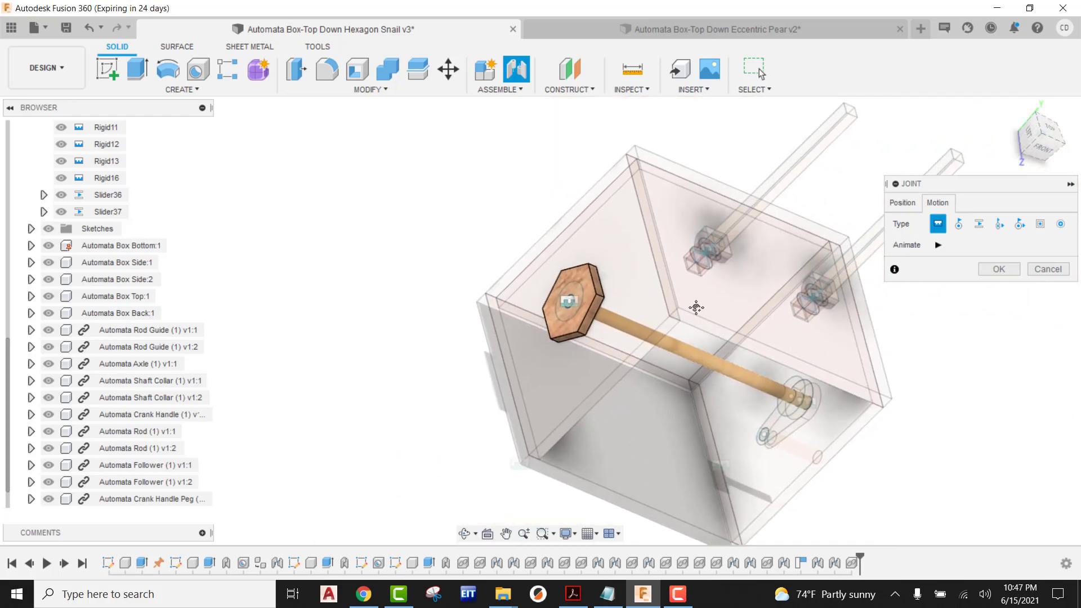
pyautogui.click(1042, 147)
pyautogui.moveTo(780, 286); pyautogui.dragTo(667, 357, button='middle')
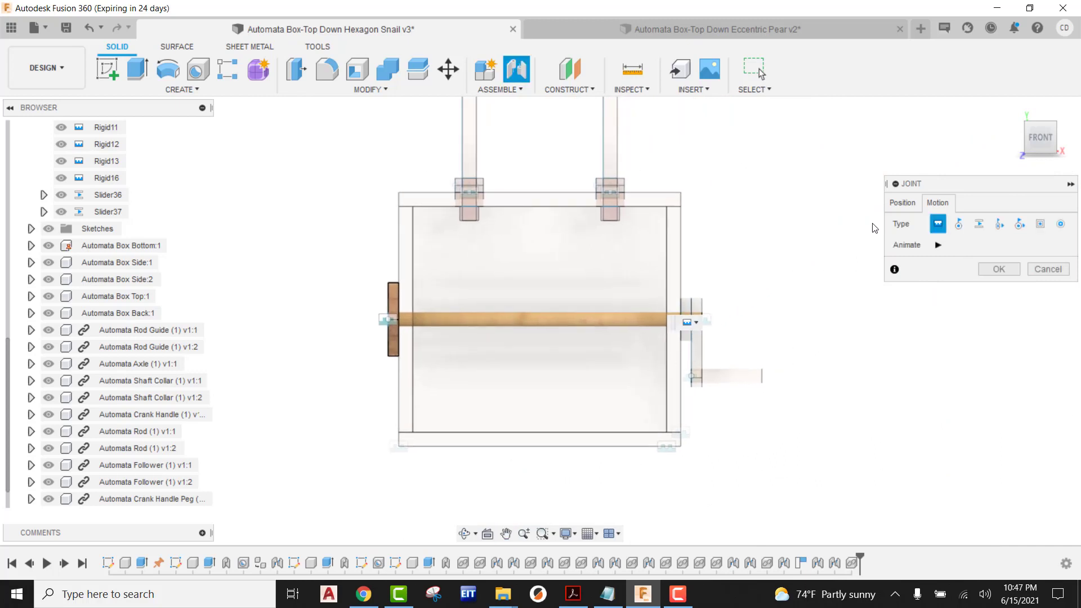
pyautogui.click(902, 204)
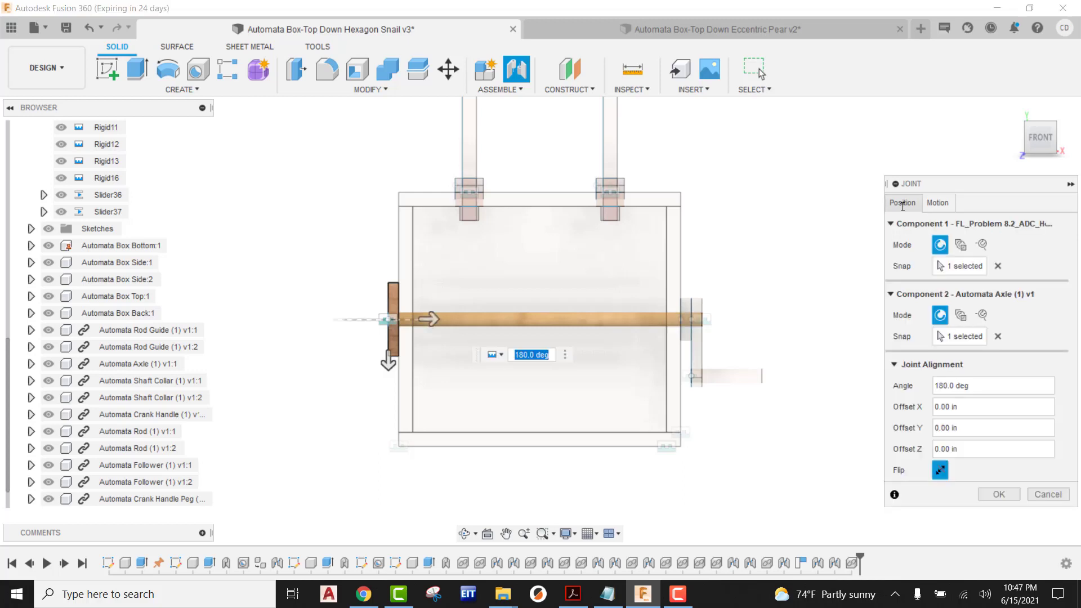
pyautogui.moveTo(432, 318); pyautogui.dragTo(513, 317)
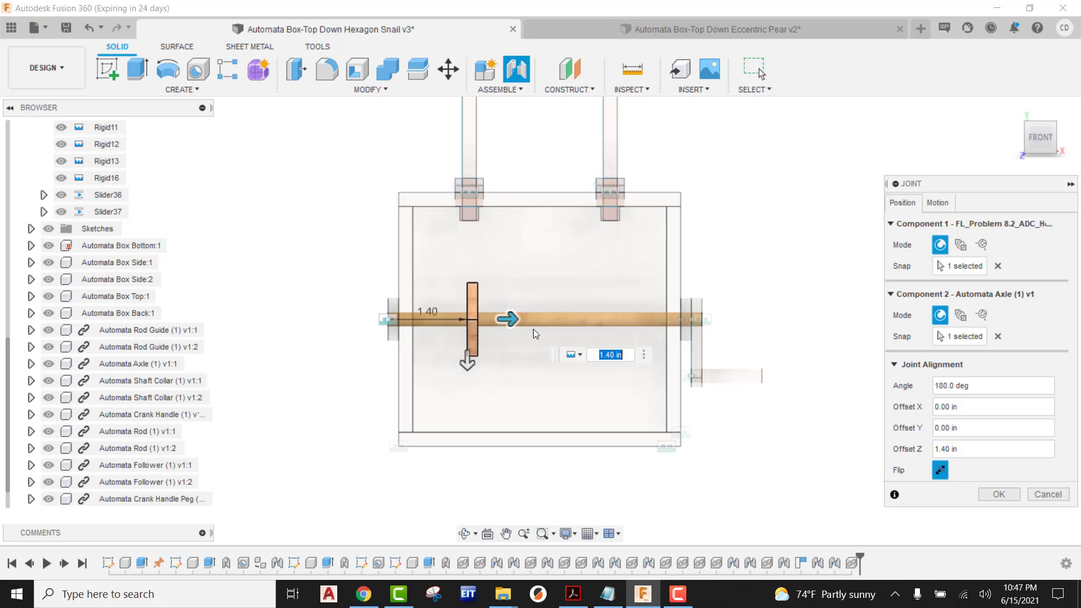
pyautogui.scroll(3, 476, 242)
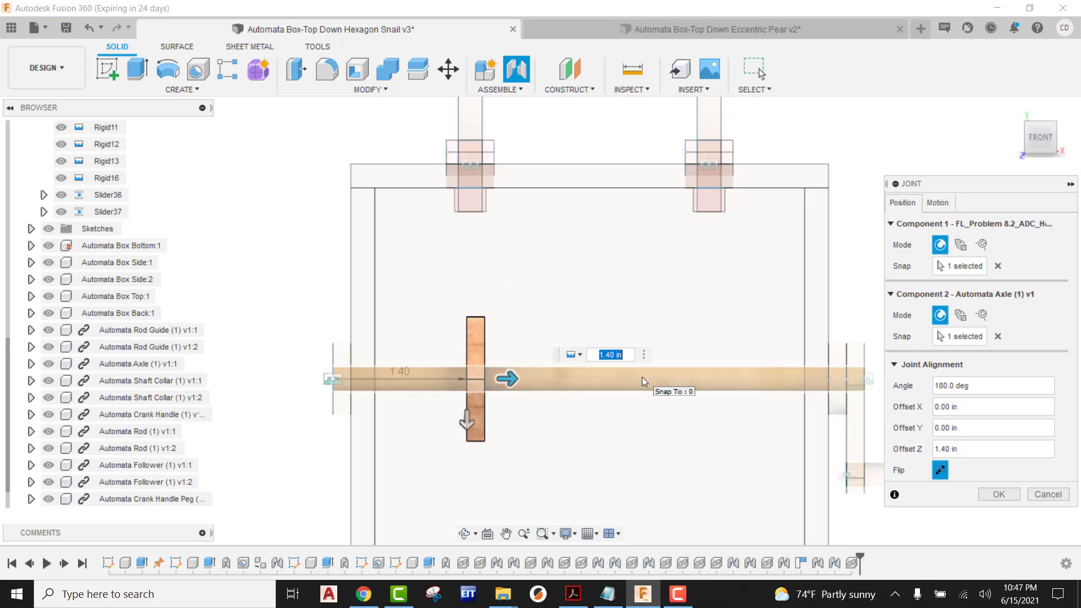
pyautogui.write('1.35')
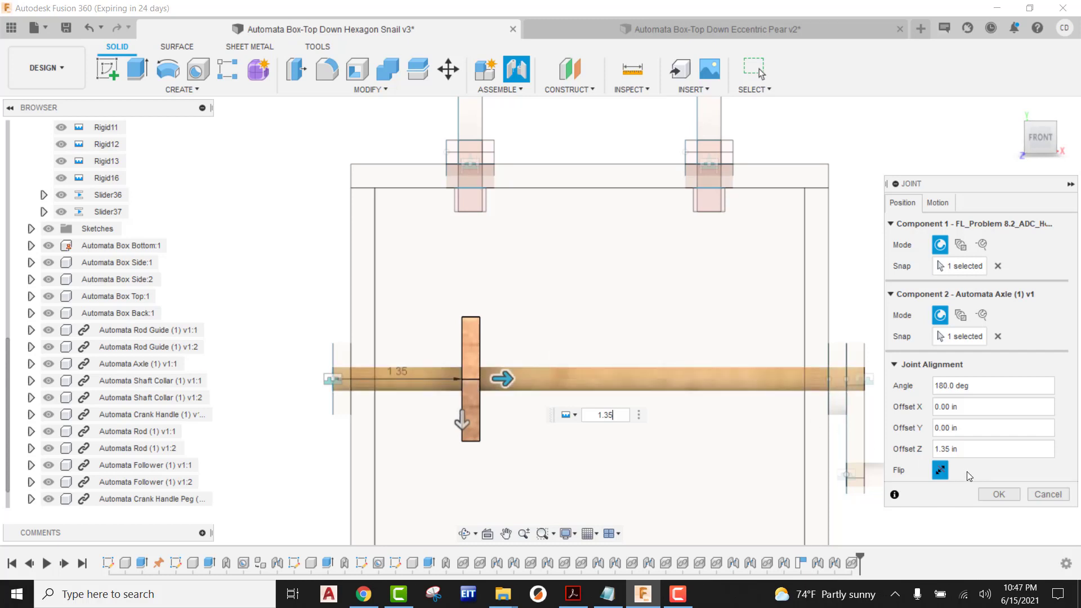
pyautogui.click(998, 495)
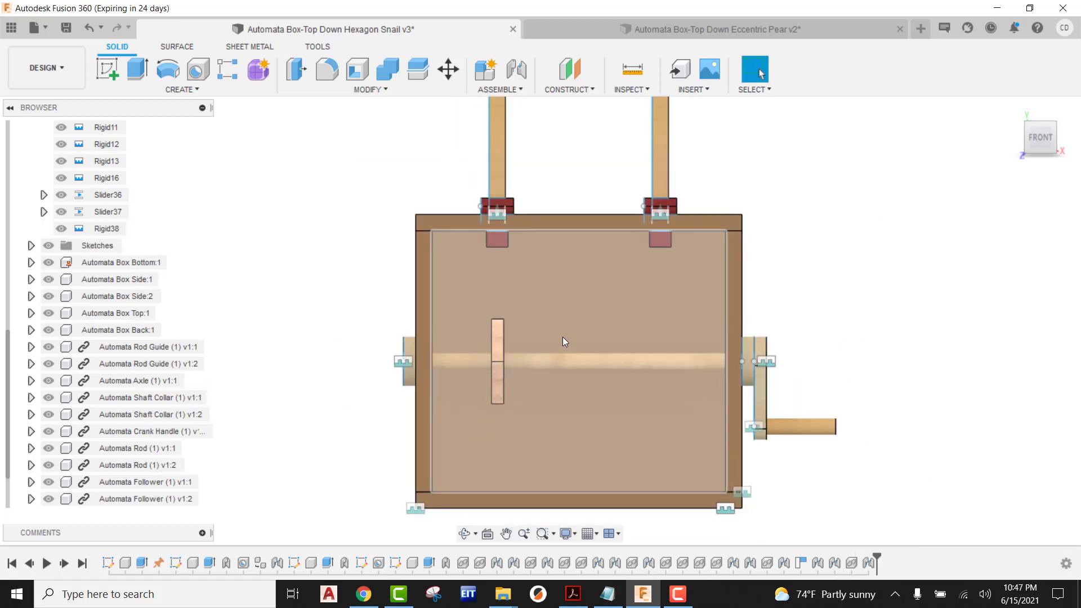
# - Edit the Slider36 joint of the rod above the cam and lower the rod to a Z offset of -1.50 in
pyautogui.keyDown('shift'); pyautogui.moveTo(626, 385); pyautogui.dragTo(590, 392, button='middle'); pyautogui.keyUp('shift')
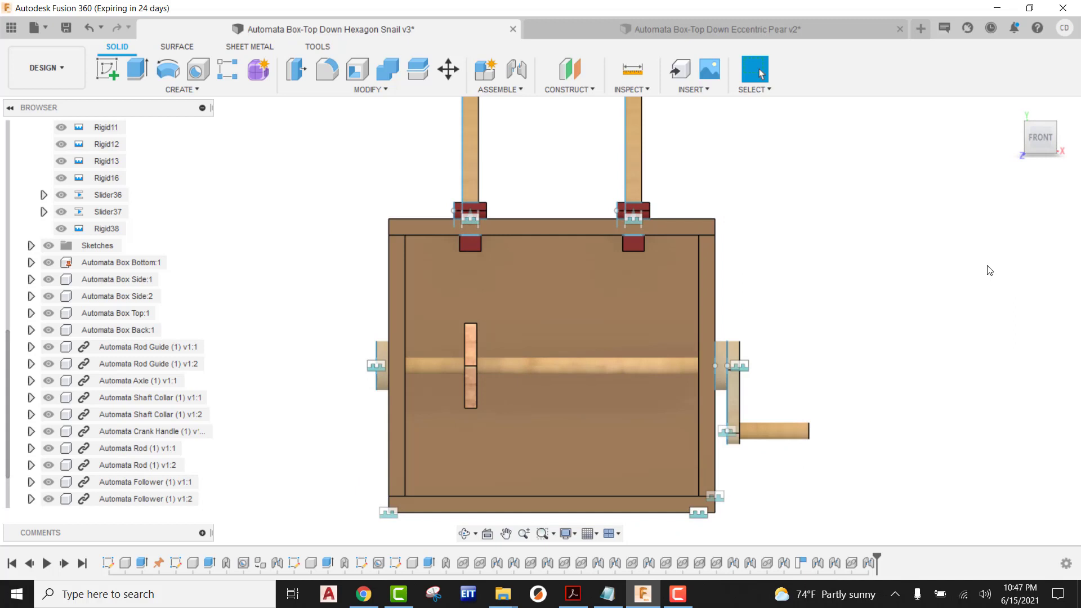
pyautogui.scroll(-2, 663, 304)
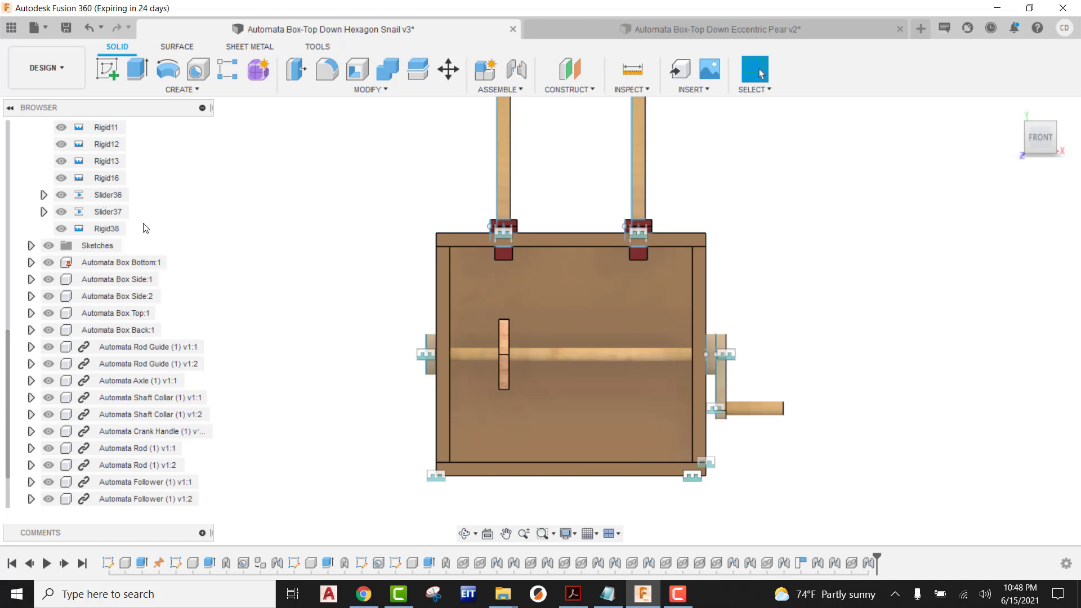
pyautogui.rightClick(103, 195)
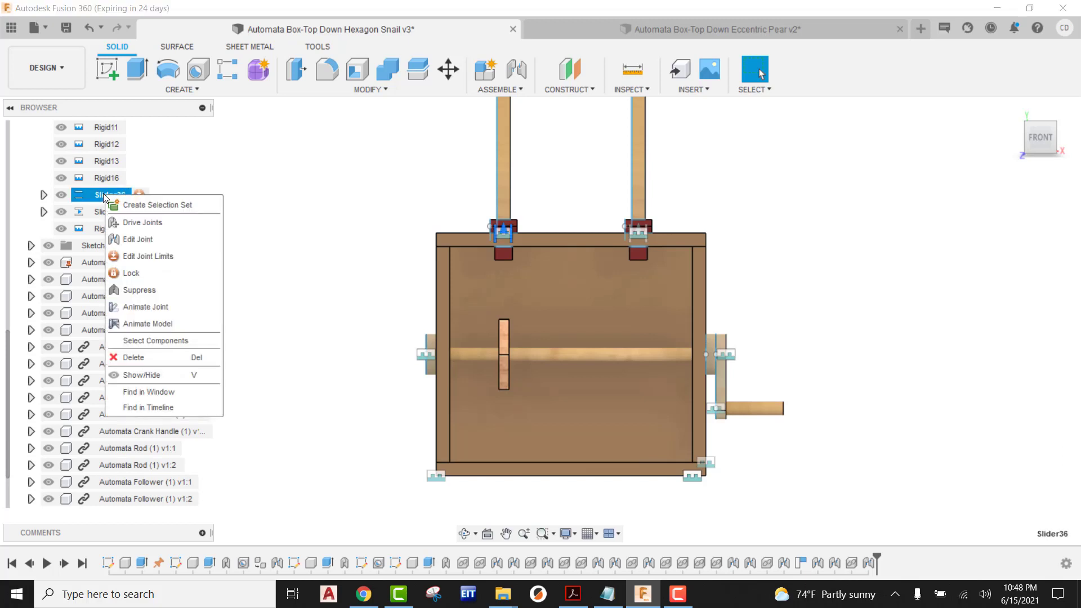
pyautogui.click(129, 239)
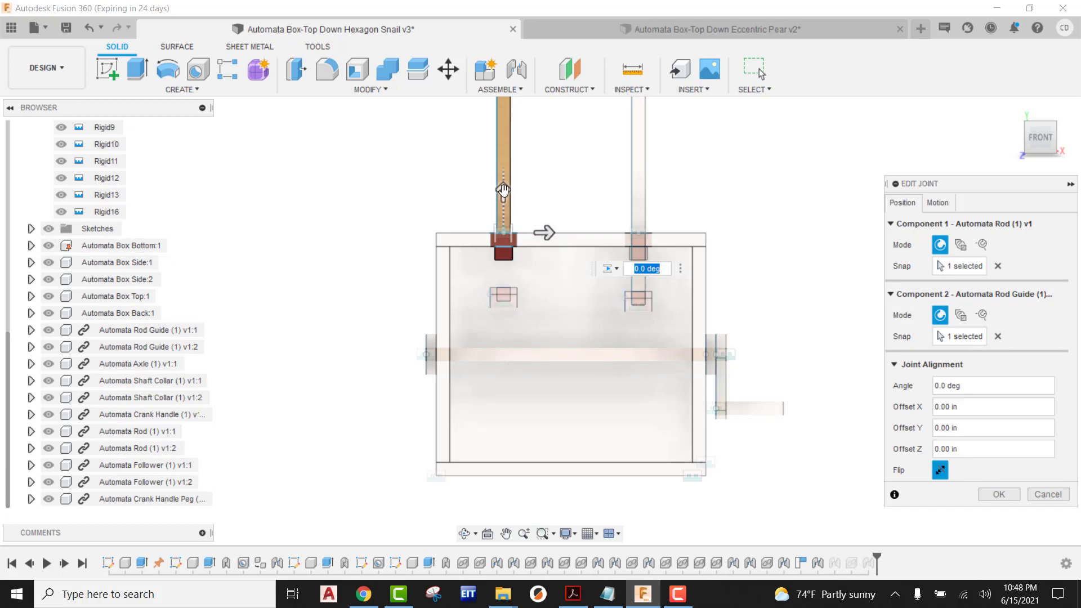
pyautogui.moveTo(500, 194); pyautogui.dragTo(503, 274)
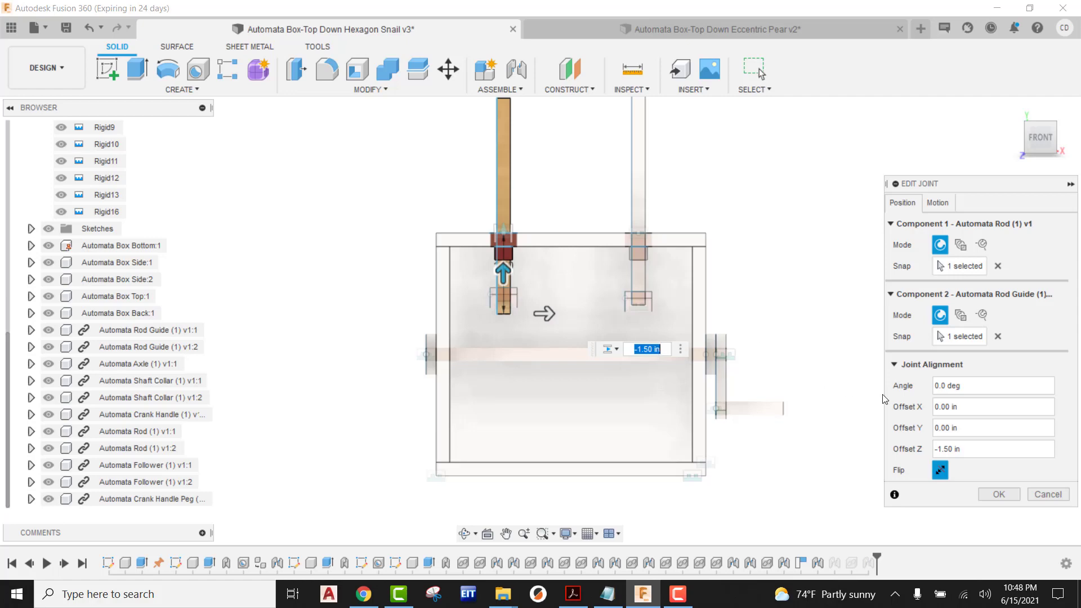
# - Switch to Chrome and examine the hexagon cam drawing for the distance from the box top to the axle center, marking that dimension
pyautogui.click(364, 594)
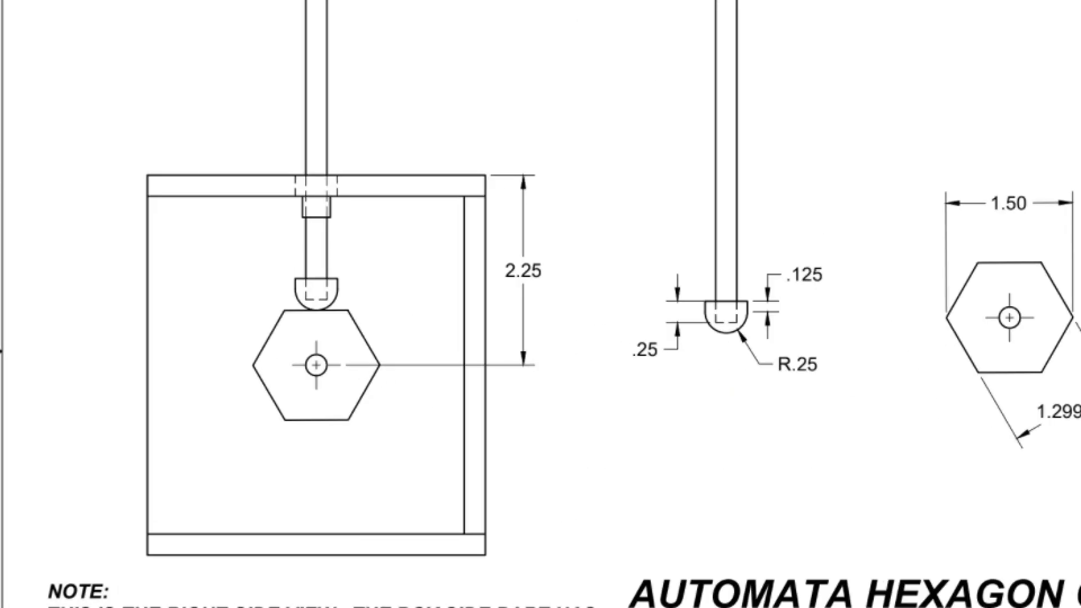
pyautogui.moveTo(418, 267); pyautogui.dragTo(477, 263)
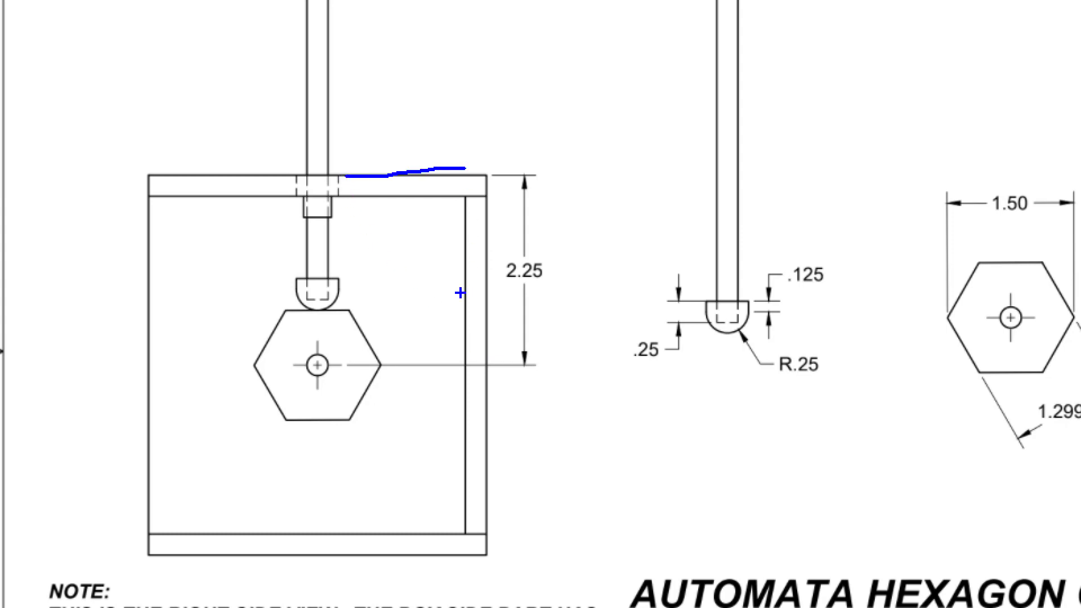
pyautogui.moveTo(317, 365); pyautogui.dragTo(563, 368)
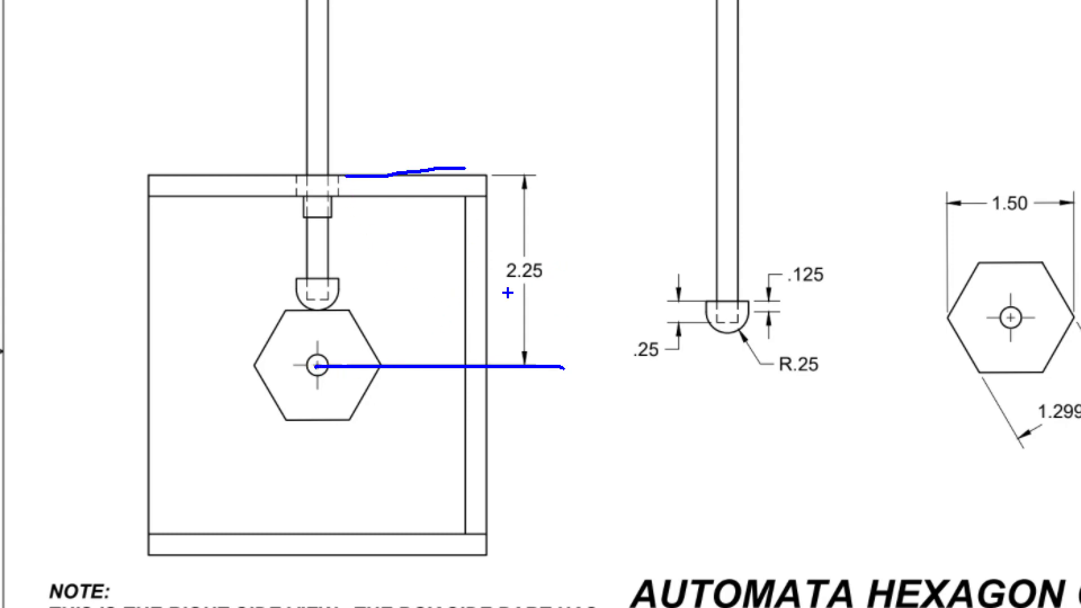
pyautogui.moveTo(491, 311)
pyautogui.mouseDown()
pyautogui.moveTo(575, 262)
pyautogui.moveTo(496, 308)
pyautogui.mouseUp()
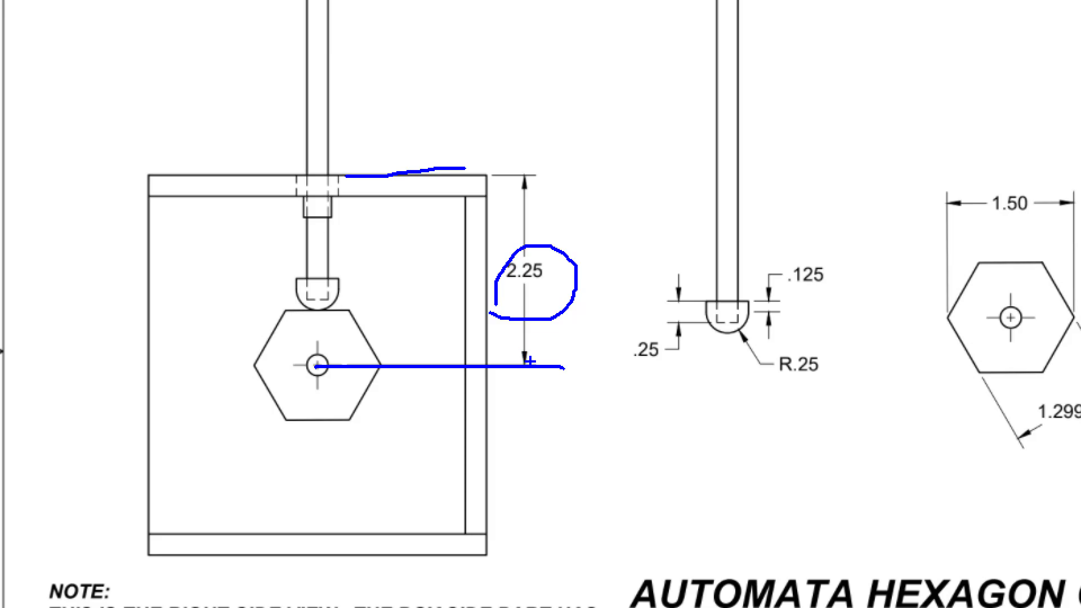
pyautogui.press('Escape')
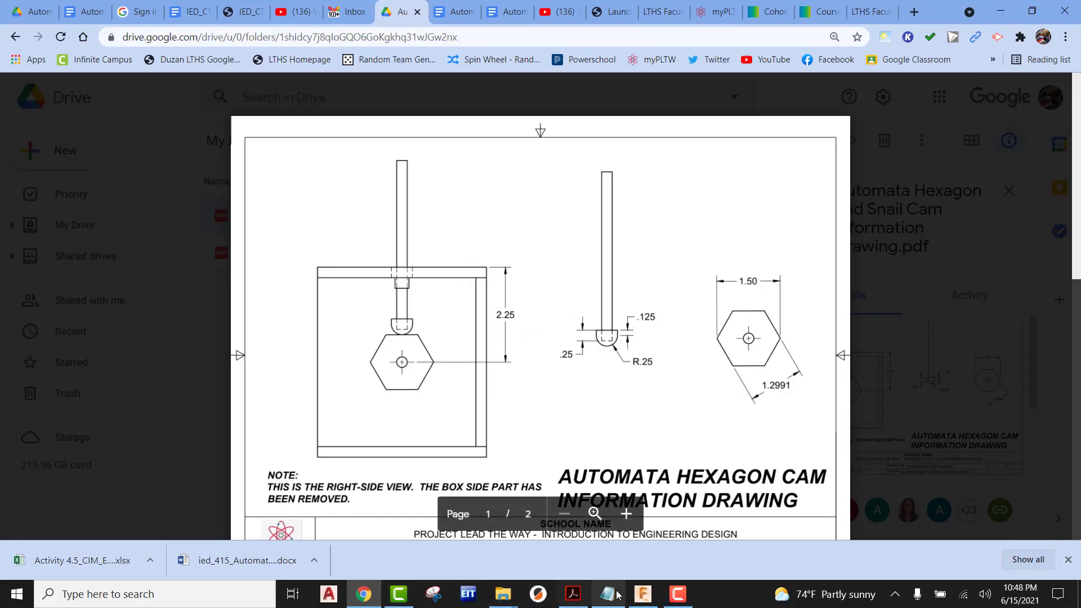
# - Switch back to Fusion 360 and begin the rod joint's Z offset expression with -2.25+.125+
pyautogui.click(643, 593)
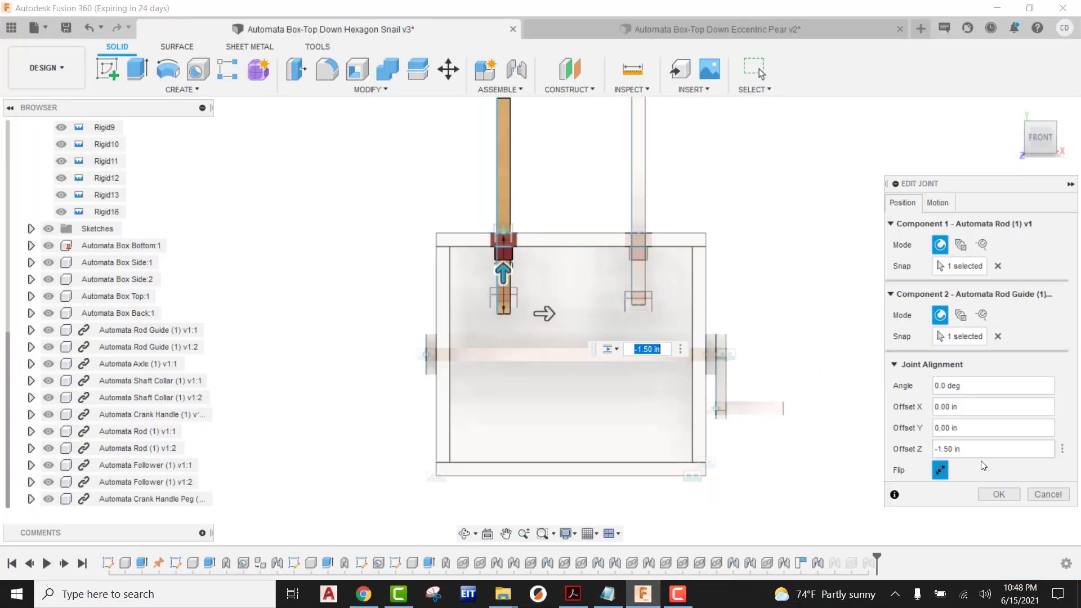
pyautogui.click(957, 448)
pyautogui.write('-2.25')
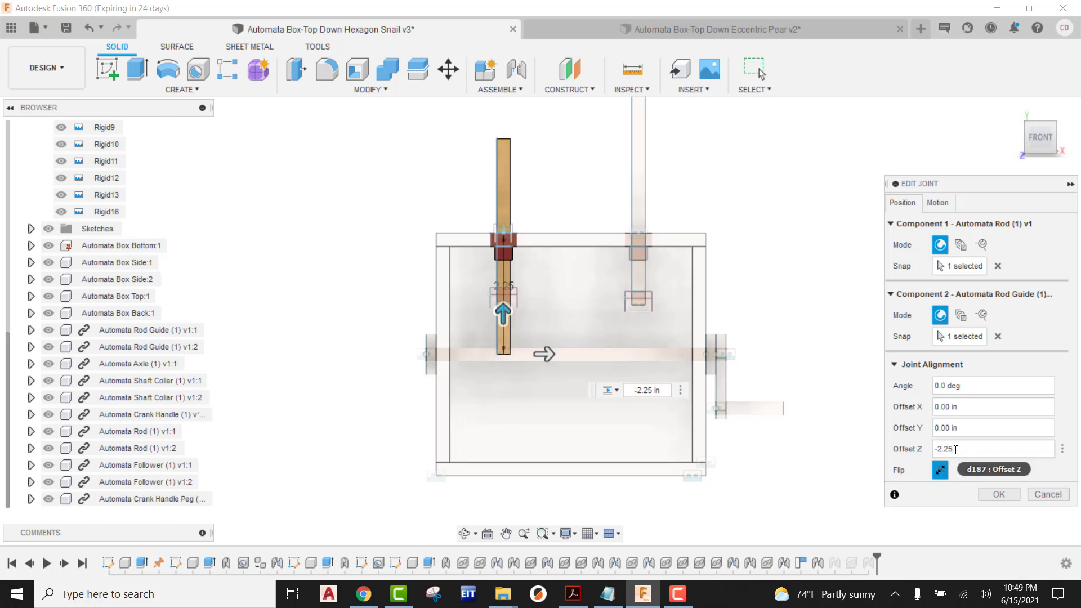
pyautogui.write('+.125+')
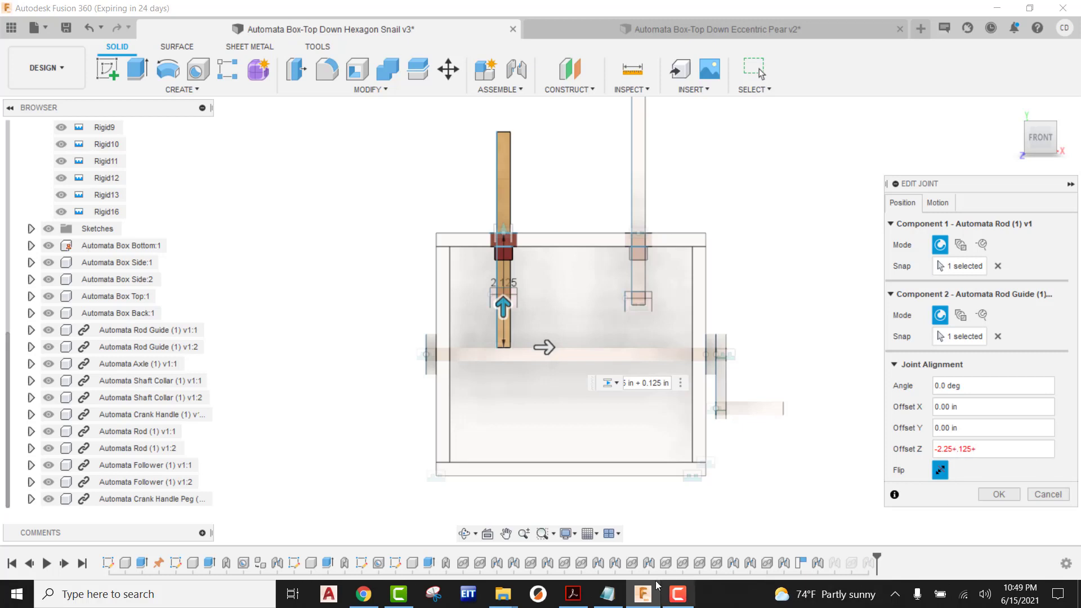
# - Check the hexagon's flat-to-flat dimension on the drawing in Chrome and calculate half of it as 1.3 ÷ 2 in Calculator
pyautogui.click(364, 597)
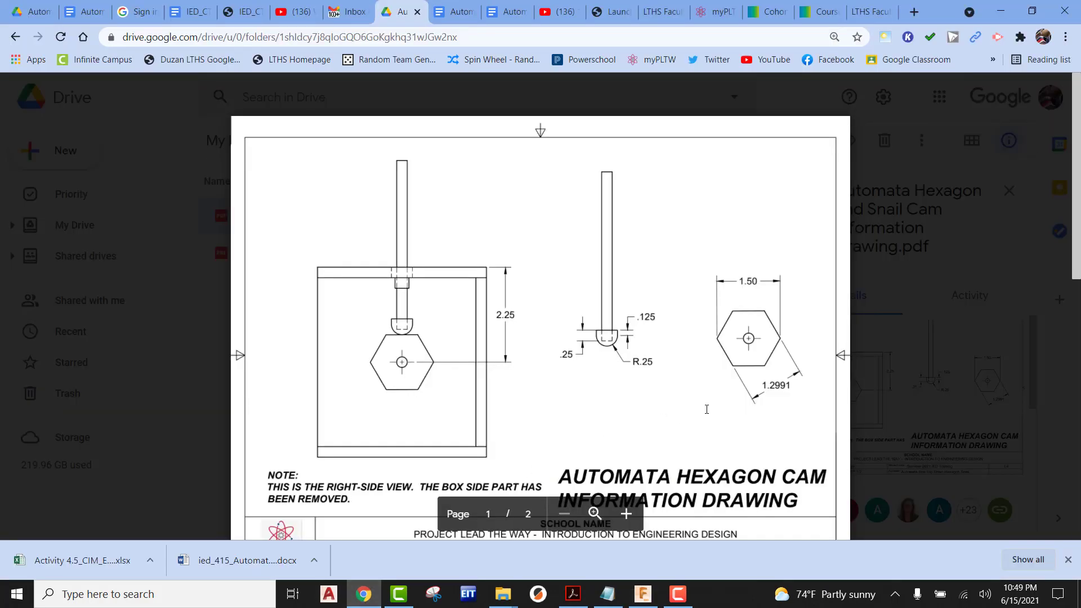
pyautogui.scroll(-5, 782, 364)
pyautogui.scroll(5, 769, 331)
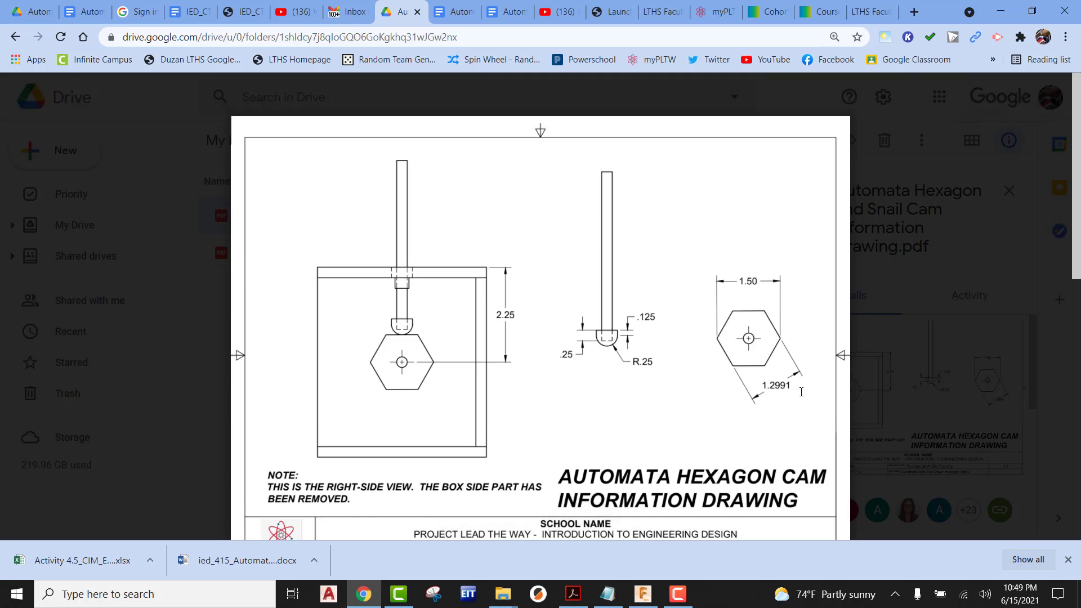
pyautogui.press('XF86Calculator')
pyautogui.write('1')
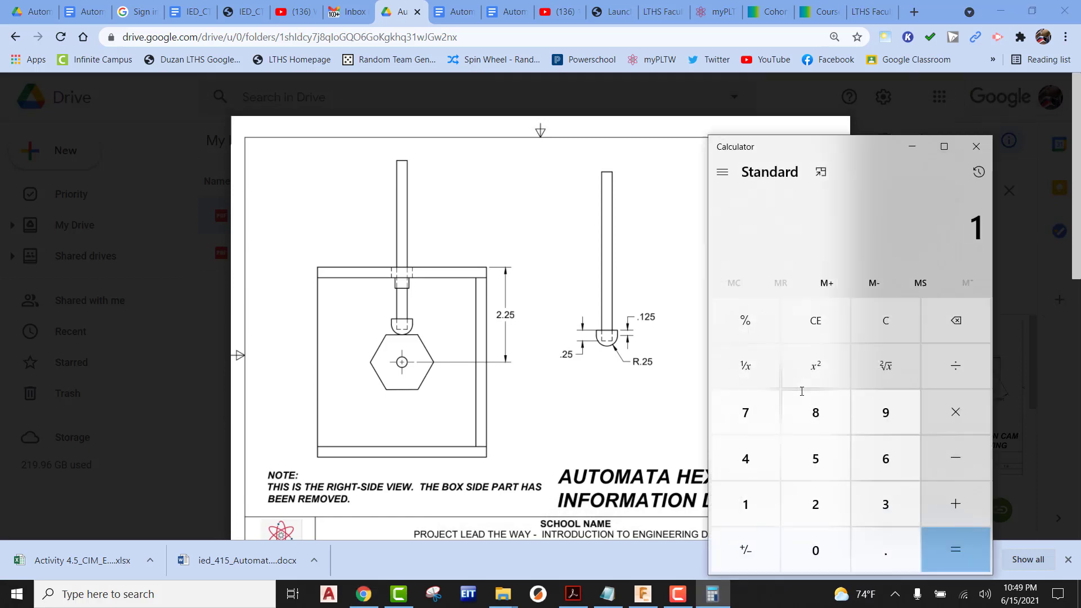
pyautogui.write('.3 ÷ 2')
pyautogui.press('Return')
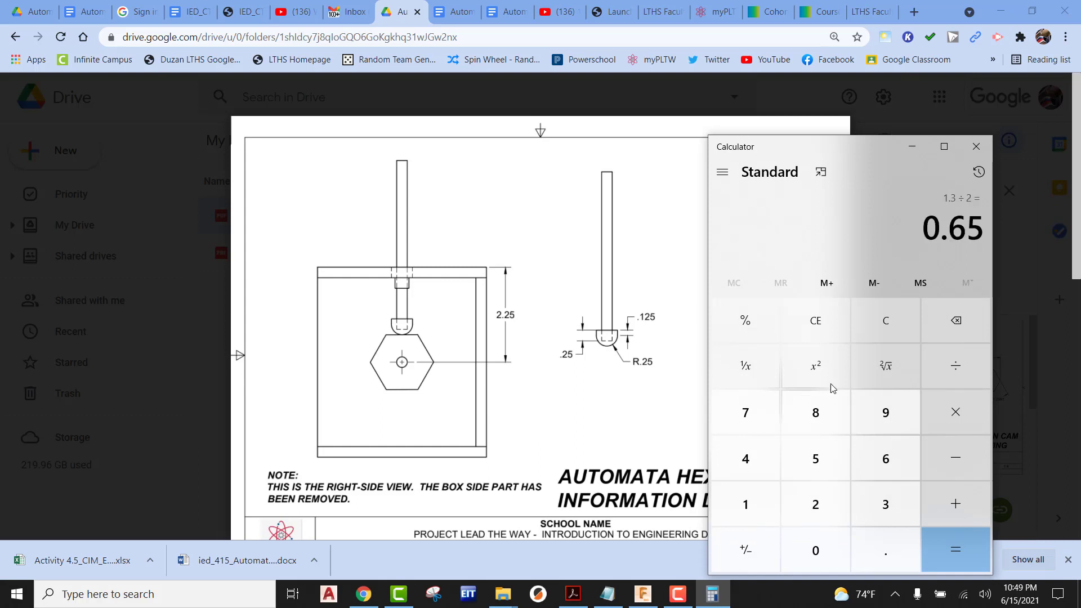
pyautogui.click(976, 146)
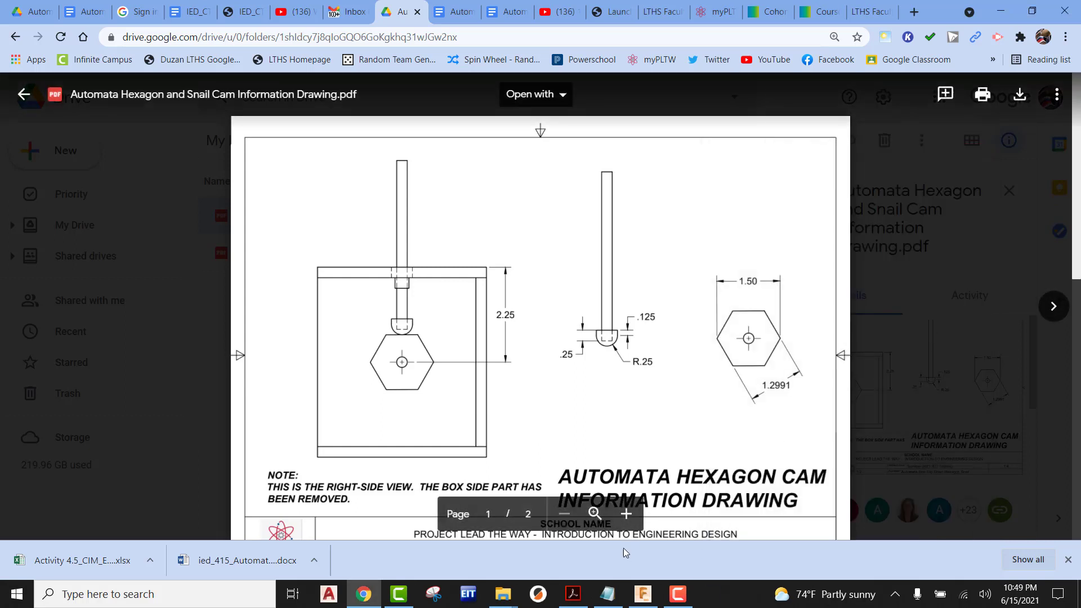
# - Return to Fusion 360, complete the rod's Z offset as -2.25+.125+.65 and finish editing the joint
pyautogui.click(643, 594)
pyautogui.click(970, 445)
pyautogui.write('+.6')
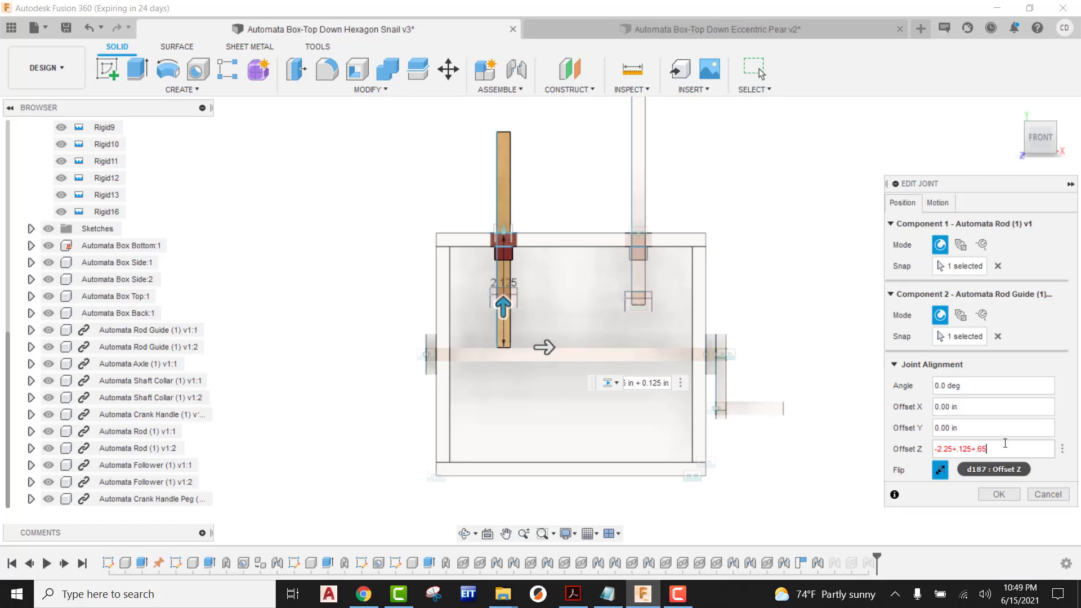
pyautogui.write('5')
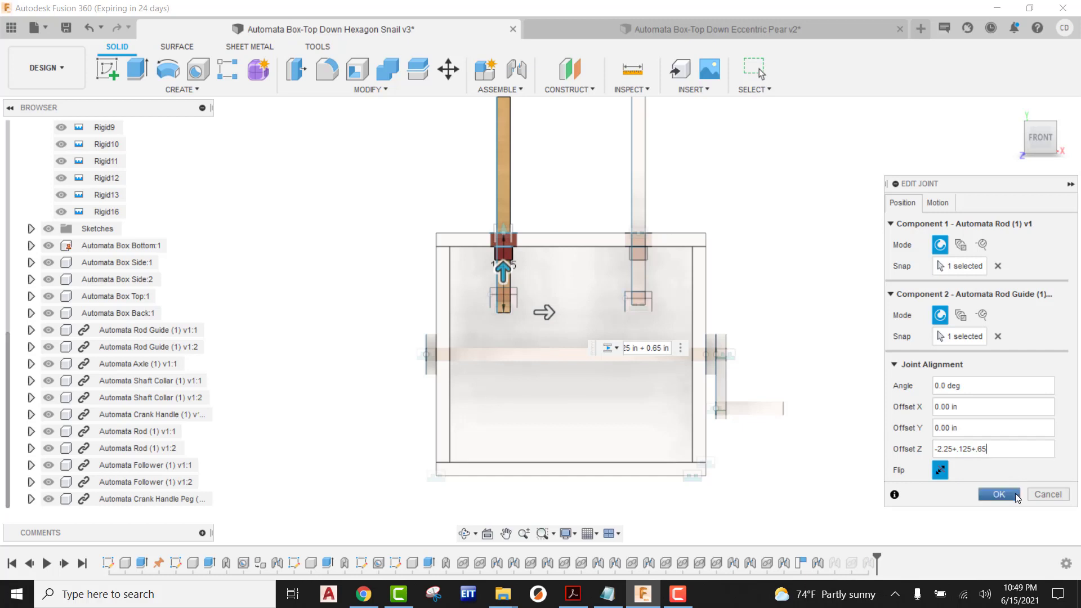
pyautogui.click(1004, 494)
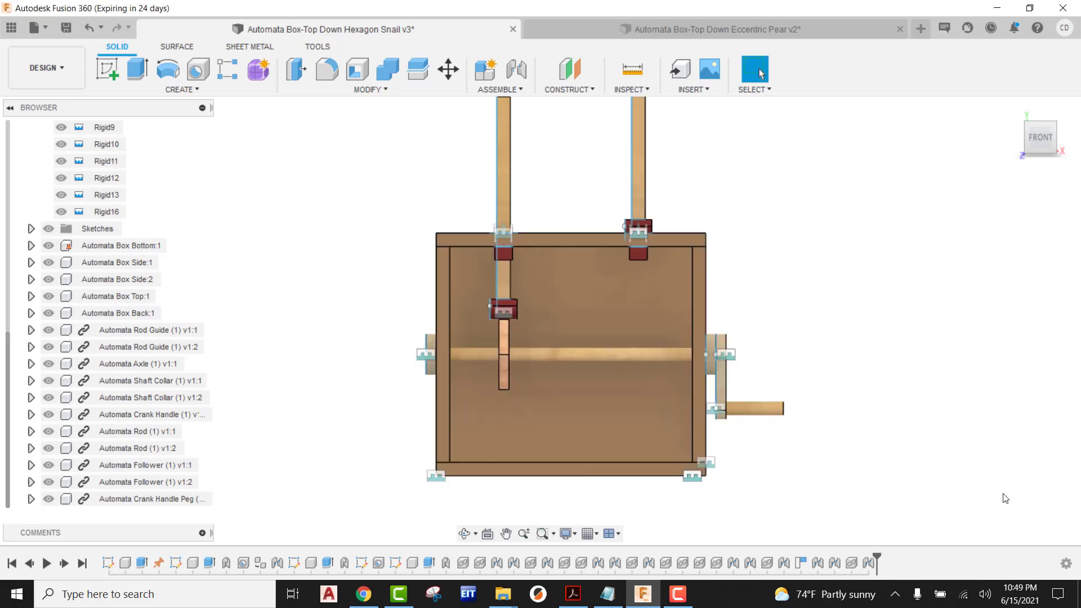
# - Hide Automata Box Side:2 and examine from the right side how the follower meets the flat of the hexagon cam
pyautogui.scroll(6, 512, 322)
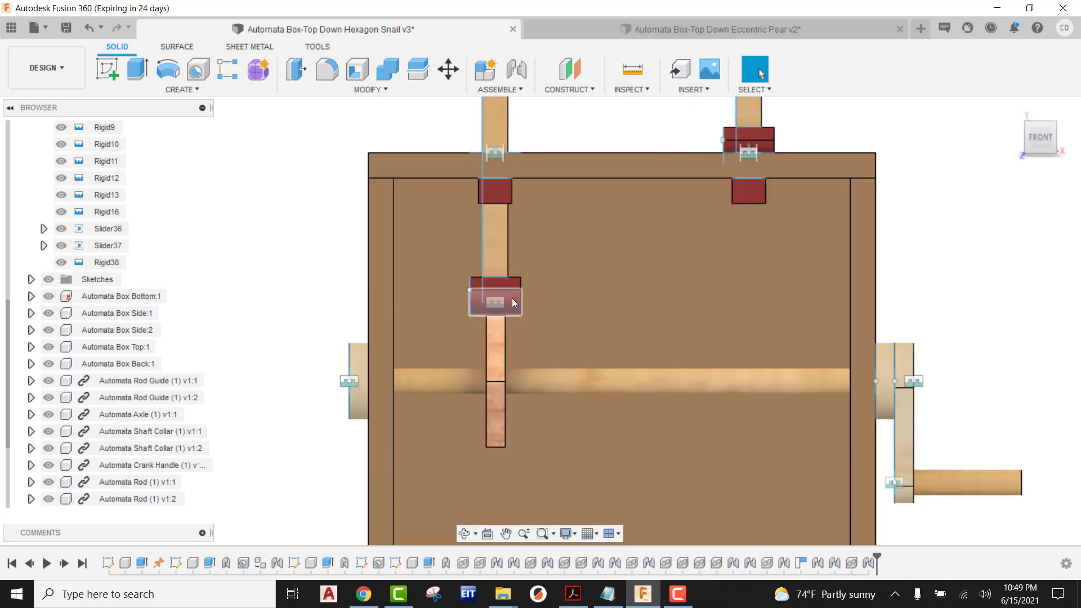
pyautogui.scroll(1, 512, 319)
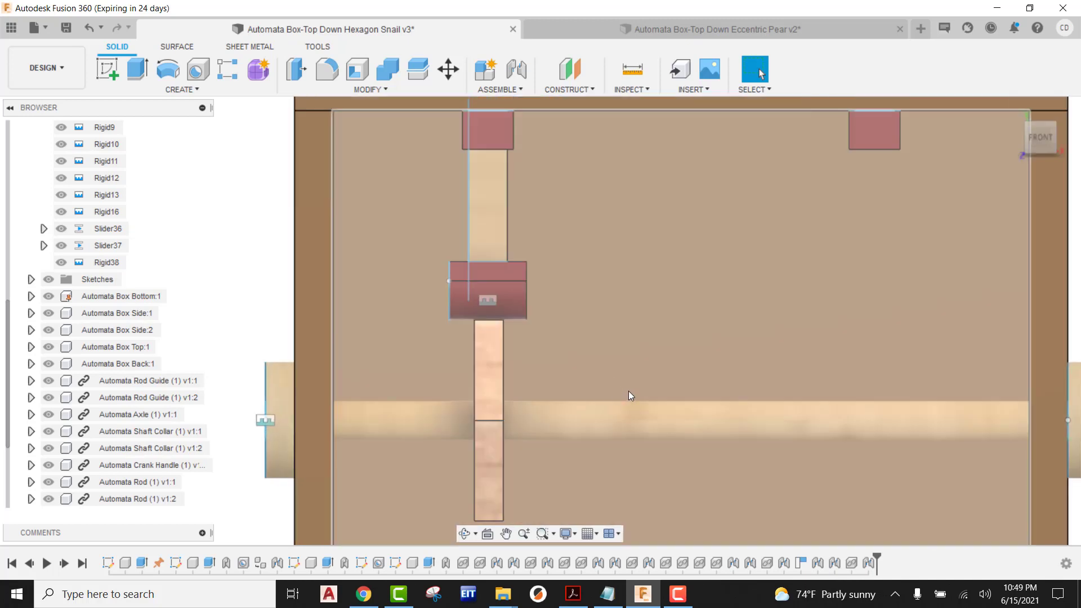
pyautogui.scroll(-5, 629, 391)
pyautogui.moveTo(660, 380); pyautogui.dragTo(600, 321, button='middle')
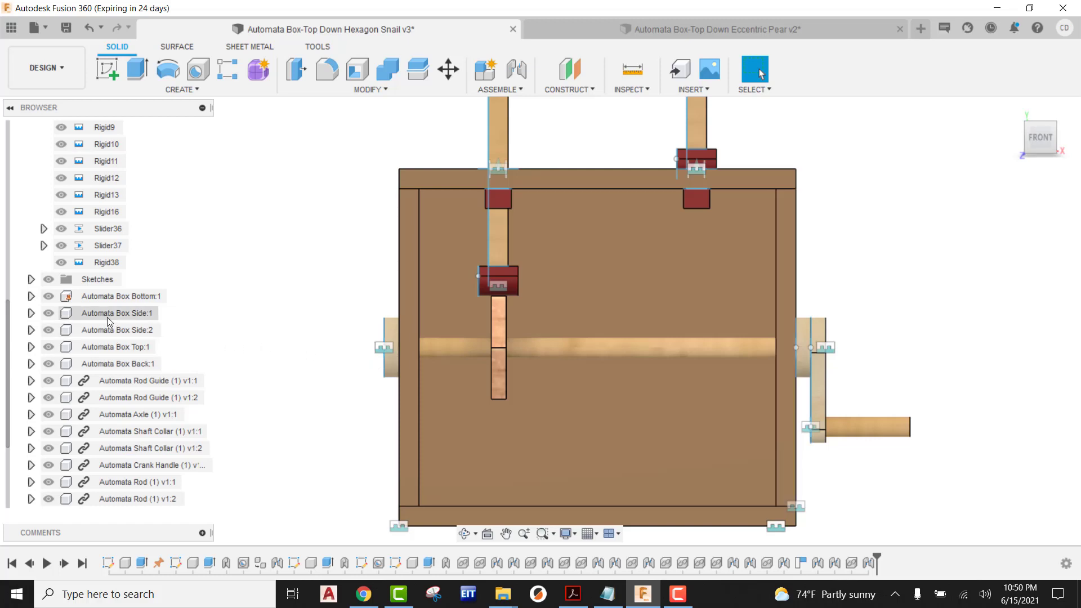
pyautogui.click(66, 313)
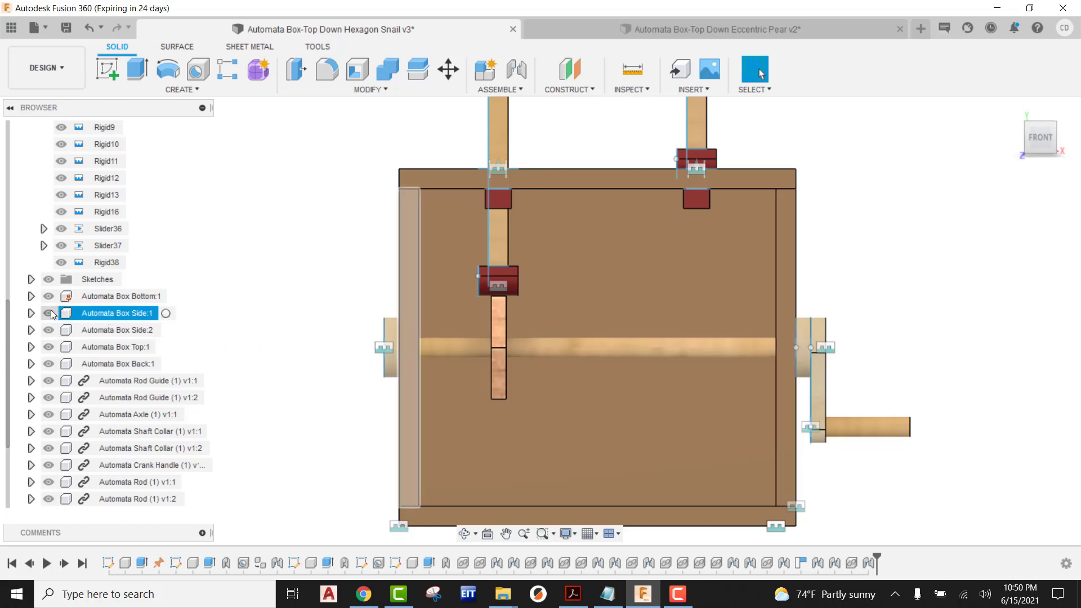
pyautogui.click(67, 330)
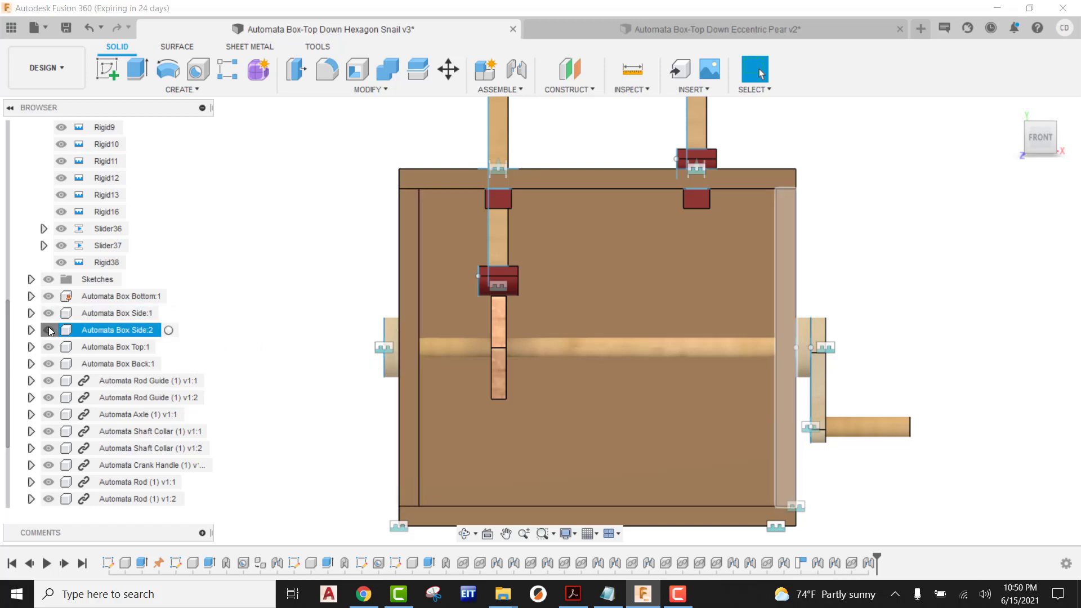
pyautogui.click(49, 330)
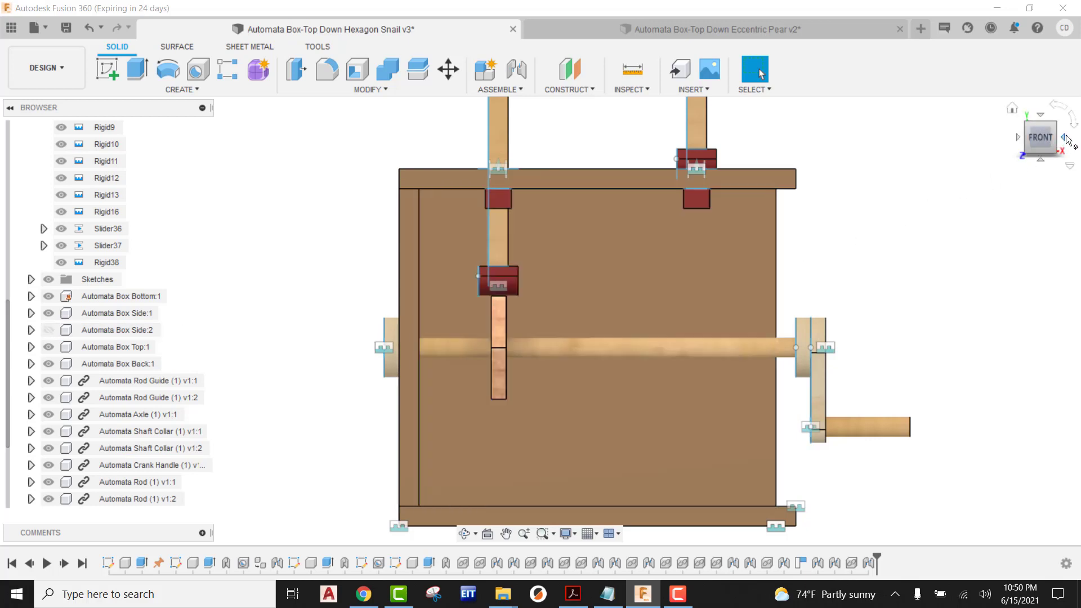
pyautogui.click(1063, 138)
pyautogui.scroll(5, 496, 298)
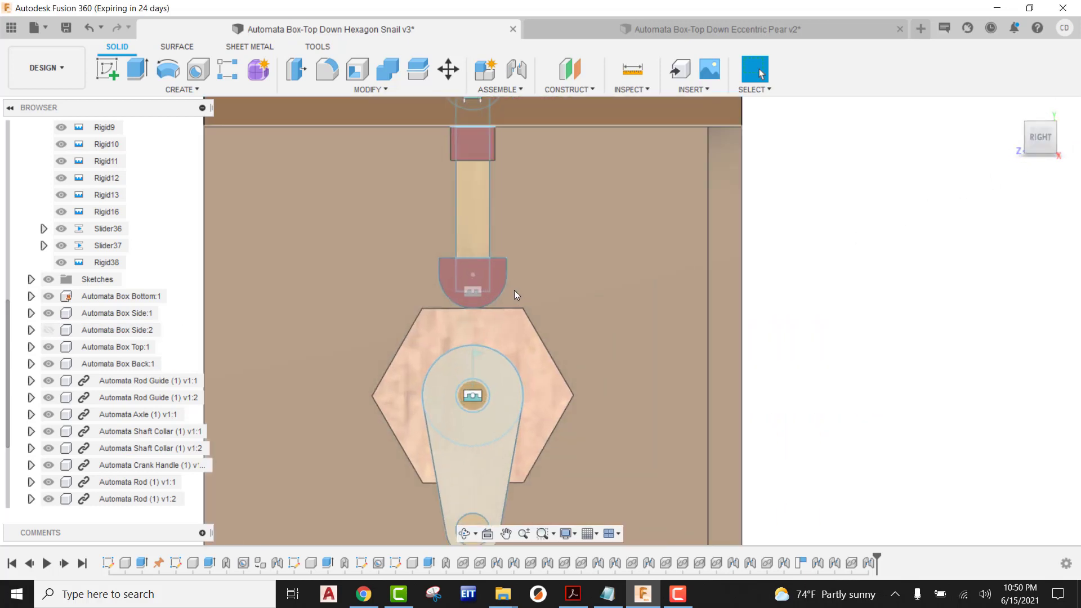
pyautogui.scroll(3, 478, 308)
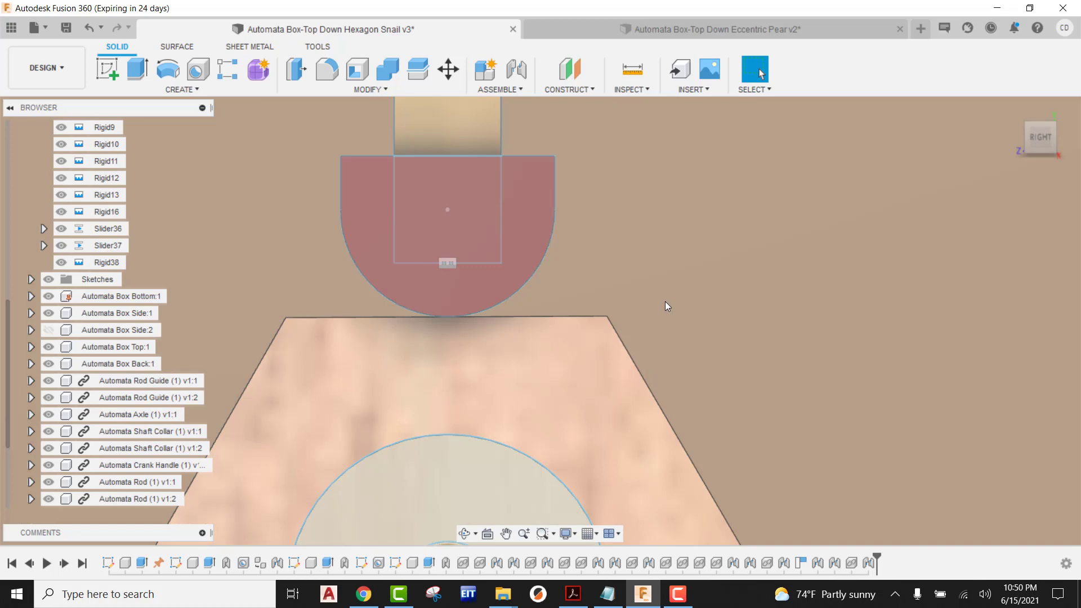
pyautogui.scroll(-6, 692, 305)
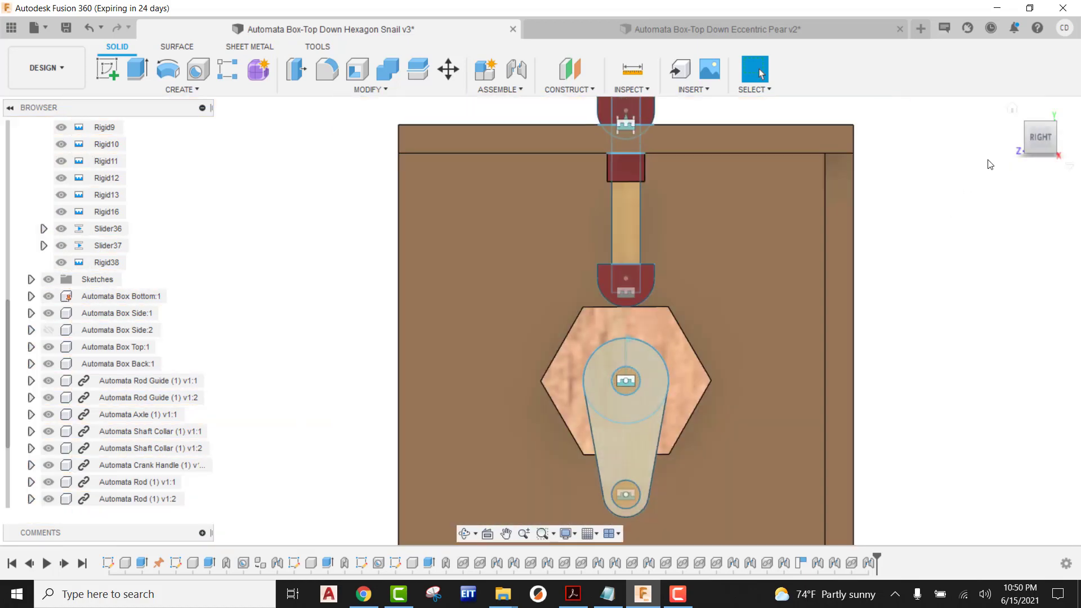
# - Show Automata Box Side:2 again to restore the complete box
pyautogui.moveTo(1031, 124)
pyautogui.click(1012, 107)
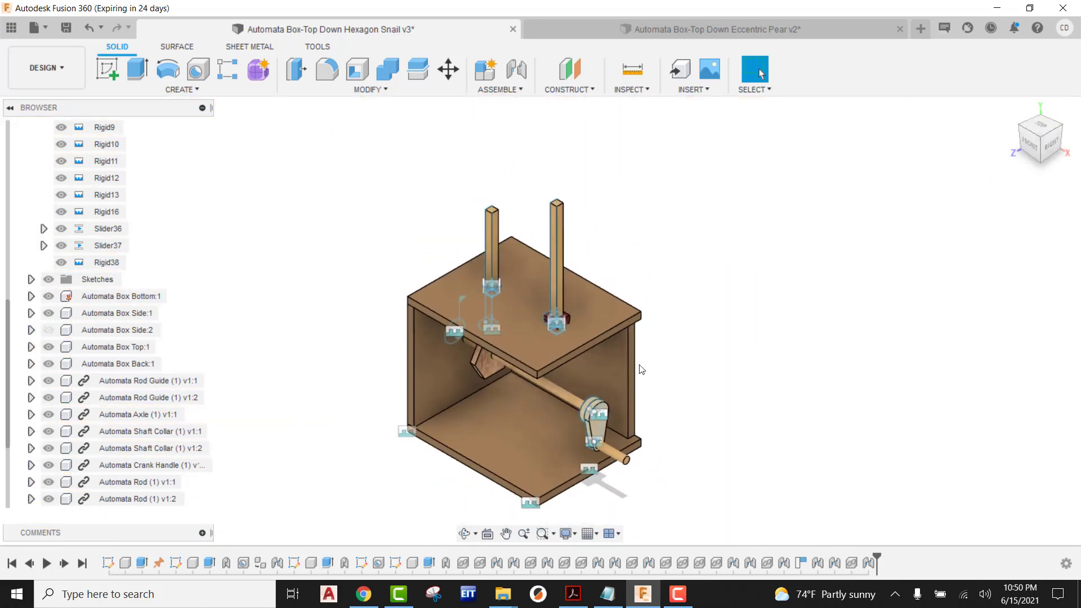
pyautogui.click(49, 330)
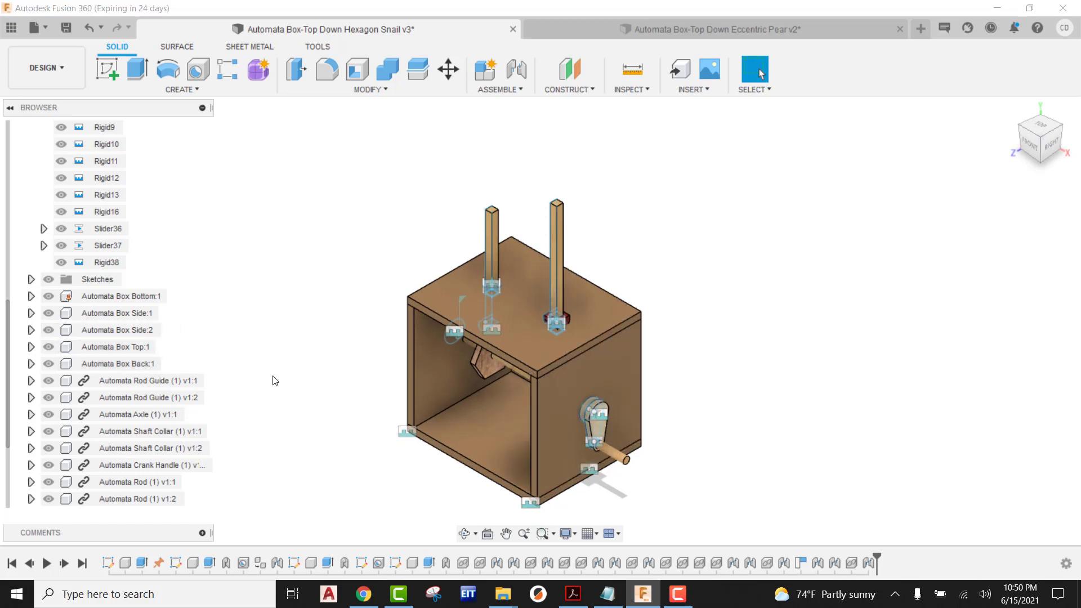
pyautogui.moveTo(645, 371); pyautogui.dragTo(685, 342, button='middle')
pyautogui.scroll(-1, 685, 341)
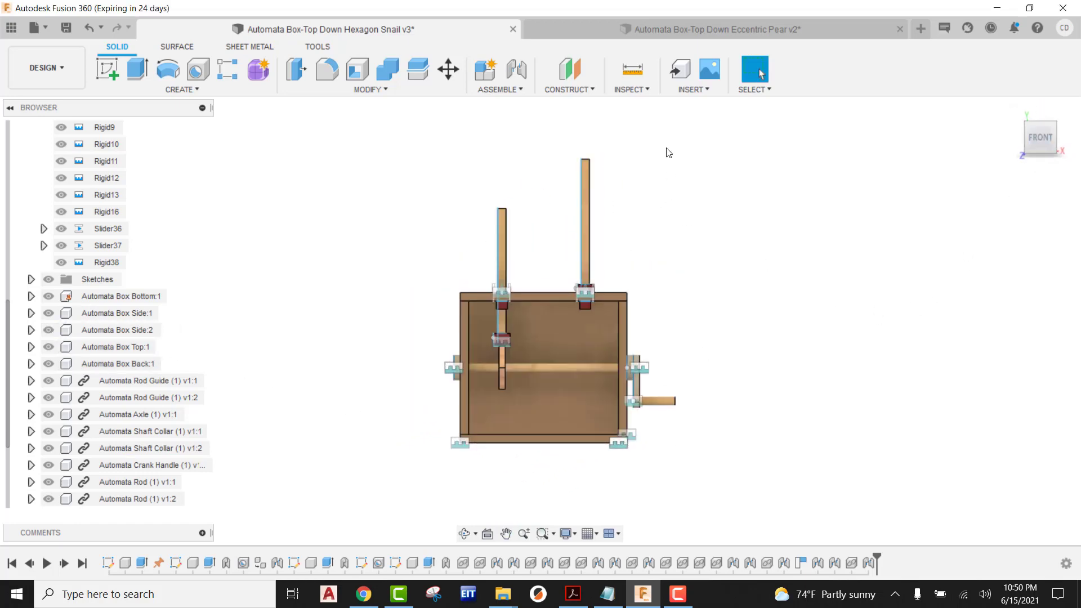
pyautogui.click(500, 89)
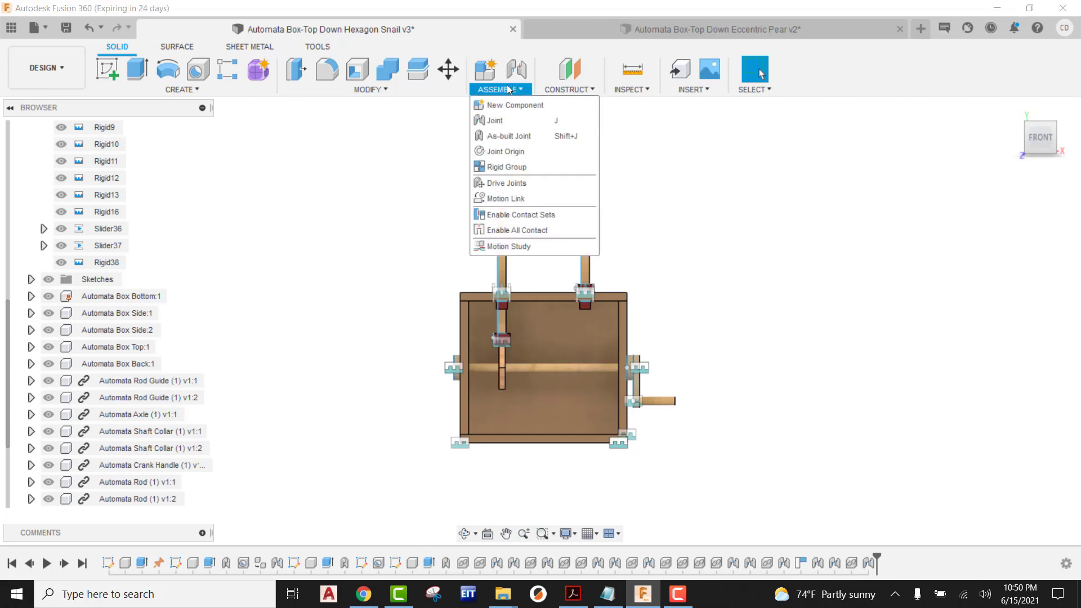
pyautogui.click(569, 89)
pyautogui.click(766, 299)
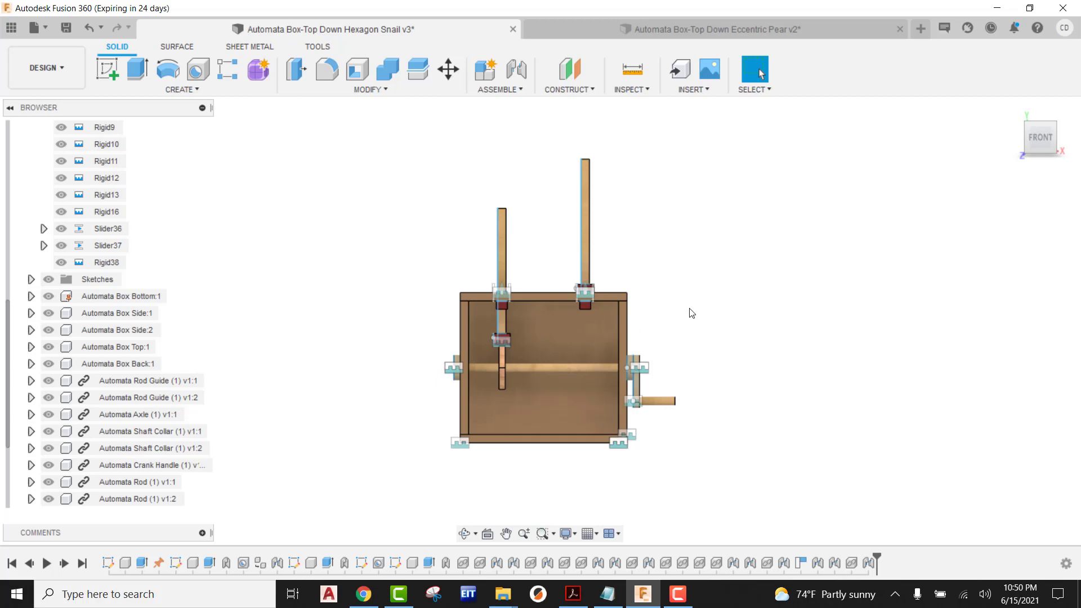
# - Start editing the slide limits of joint Slider36 and enable a rest position of 0.00 in
pyautogui.scroll(5, 549, 336)
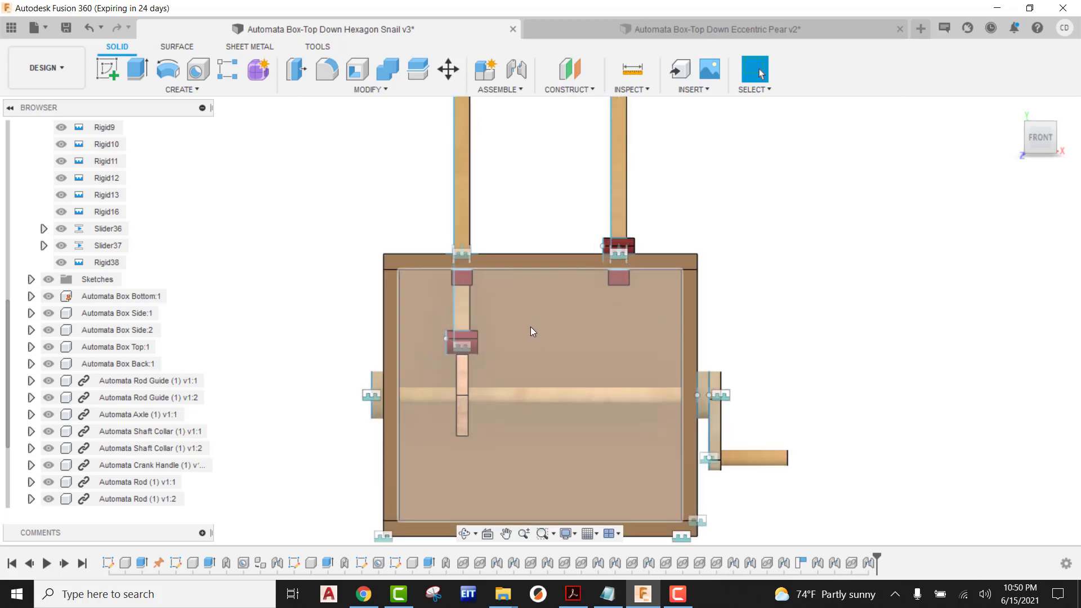
pyautogui.rightClick(114, 230)
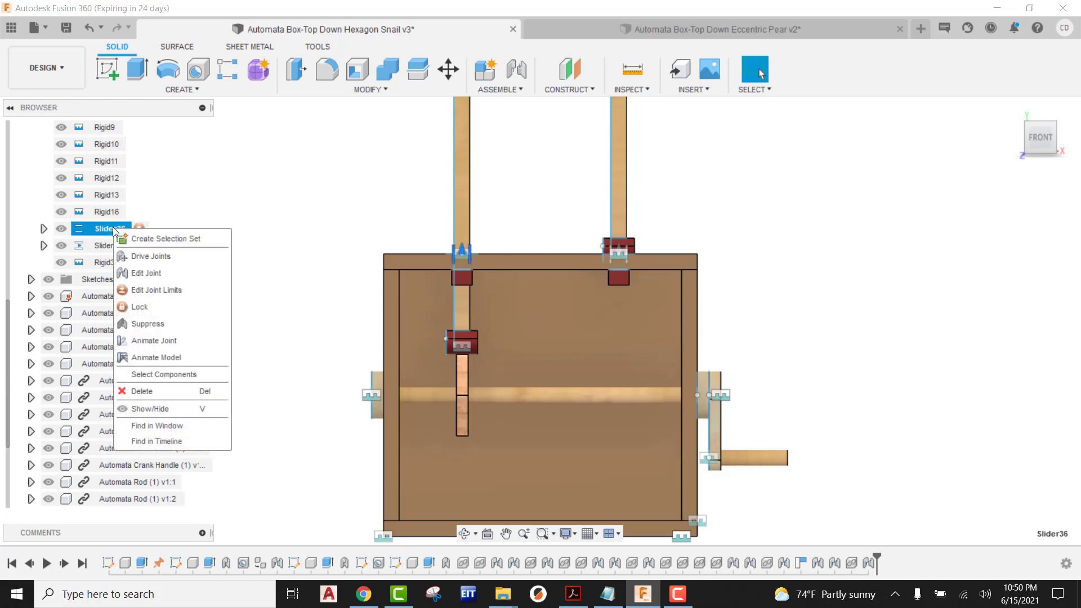
pyautogui.click(140, 285)
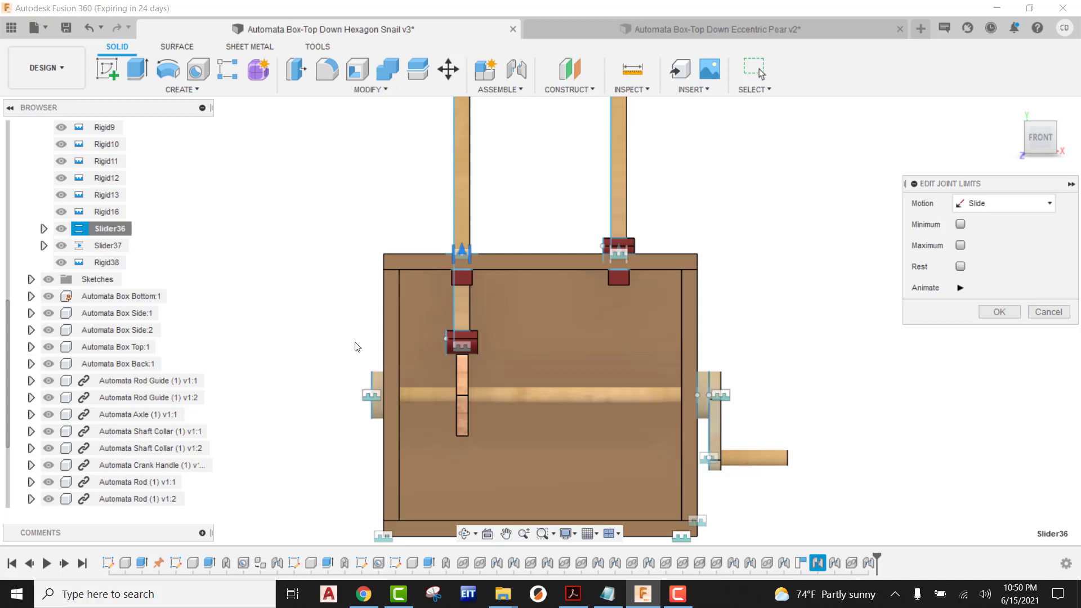
pyautogui.click(960, 267)
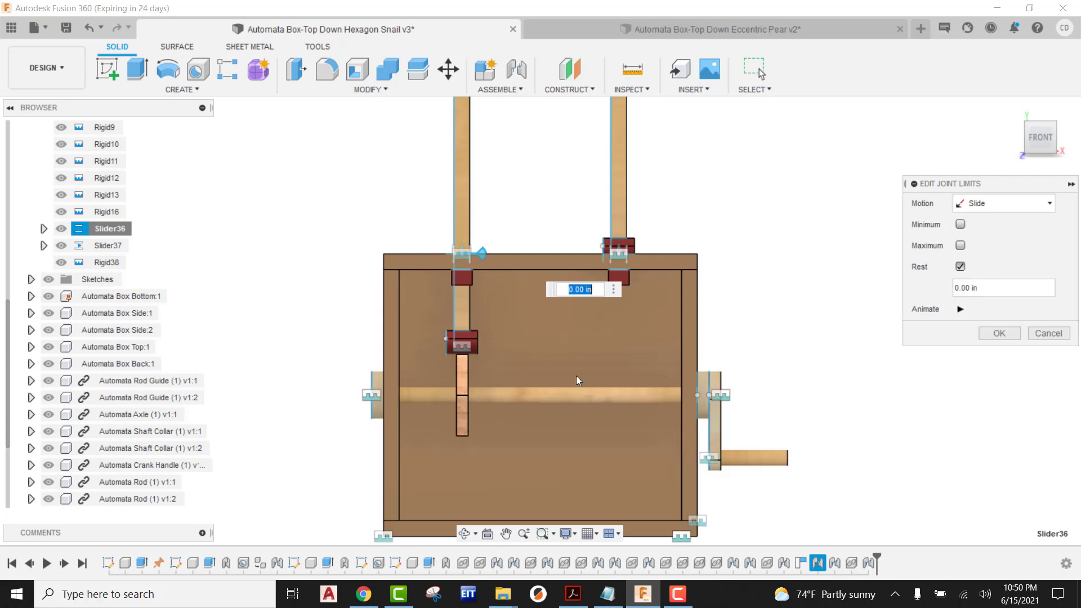
# - Check the hexagon cam drawing in Chrome, return to Fusion 360 and apply a maximum slide limit of .2 in to Slider36
pyautogui.click(364, 597)
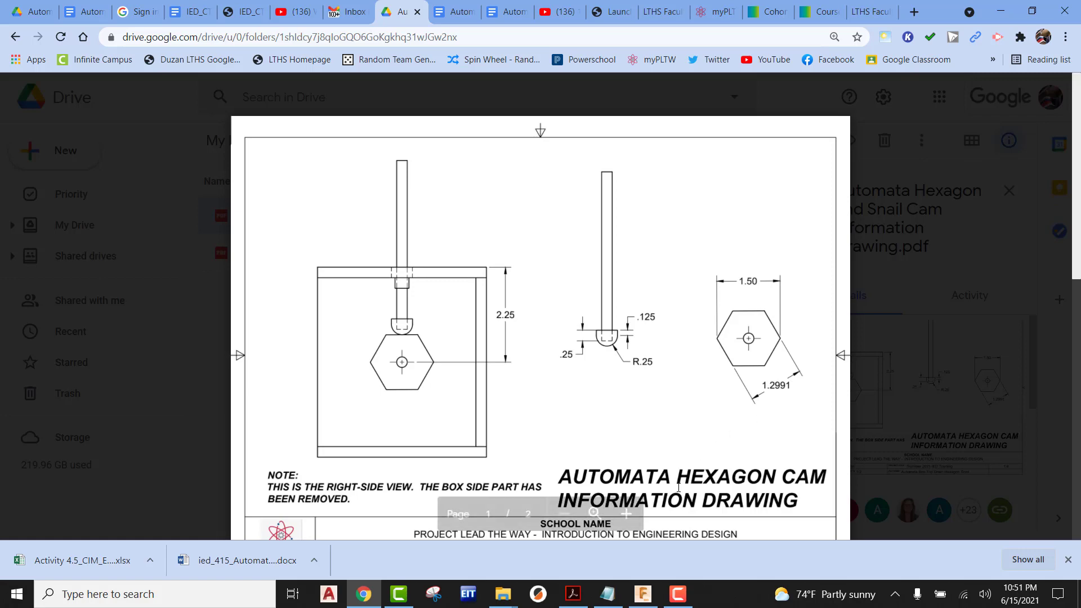
pyautogui.click(647, 595)
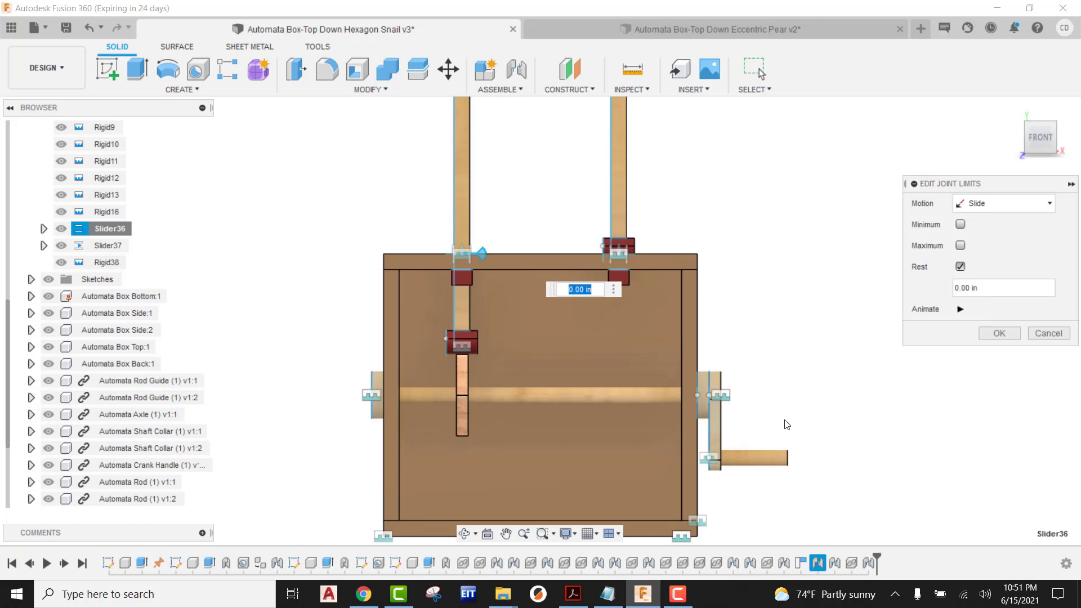
pyautogui.click(960, 246)
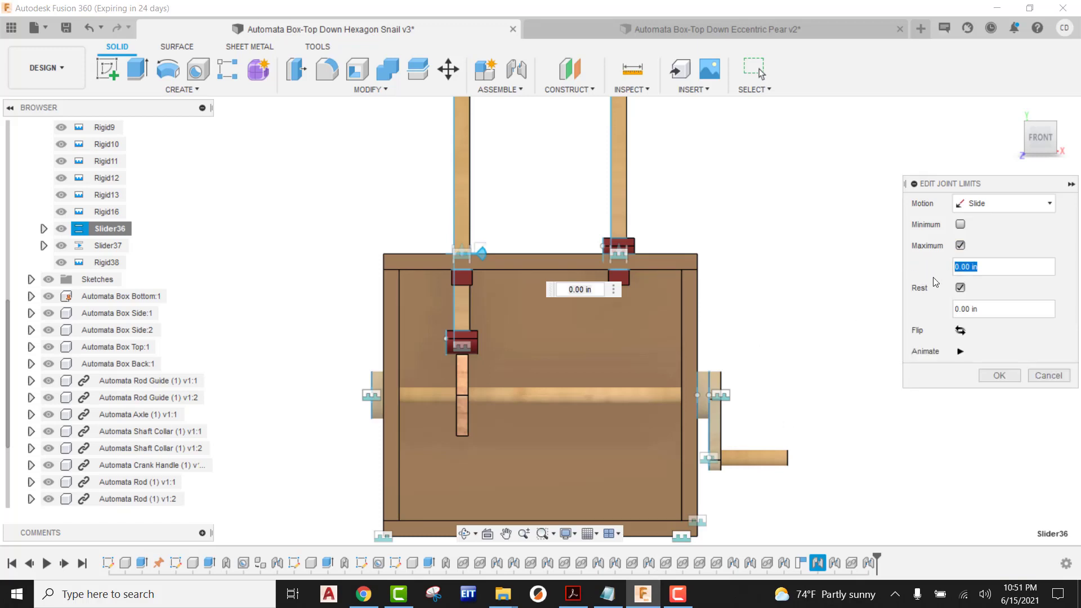
pyautogui.press('BackSpace')
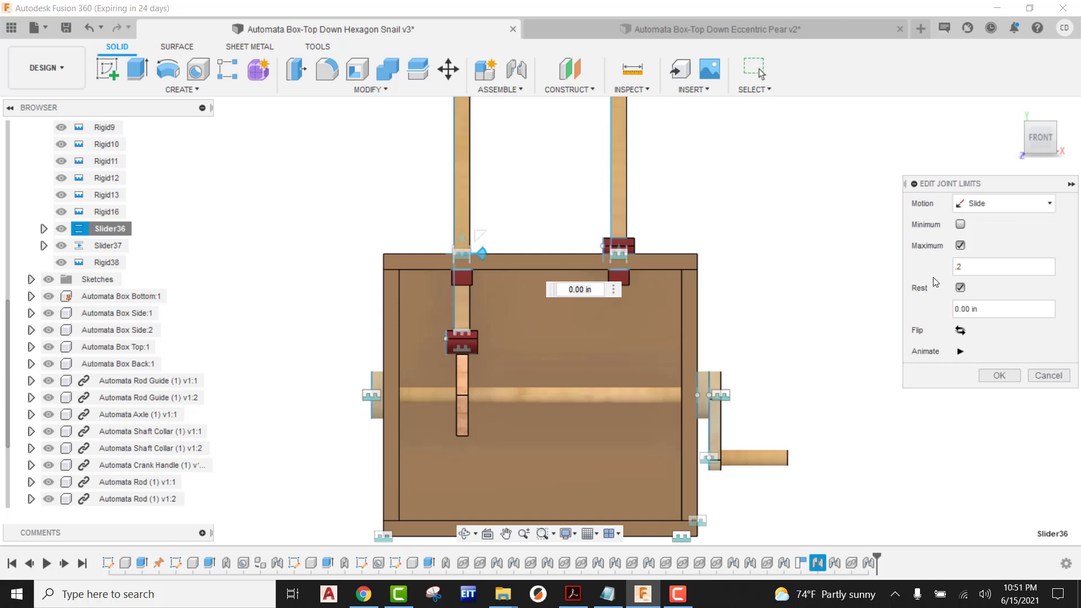
pyautogui.click(998, 375)
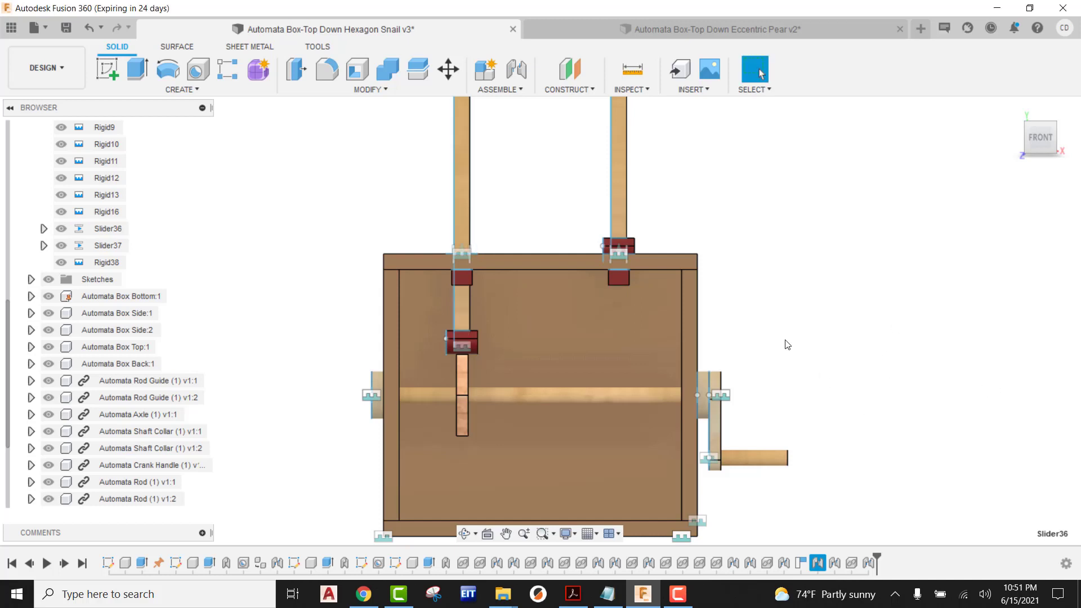
# - Enable contact between all components of the automata box assembly
pyautogui.moveTo(770, 331)
pyautogui.mouseDown(button='middle')
pyautogui.moveTo(768, 362)
pyautogui.moveTo(770, 323)
pyautogui.mouseUp(button='middle')
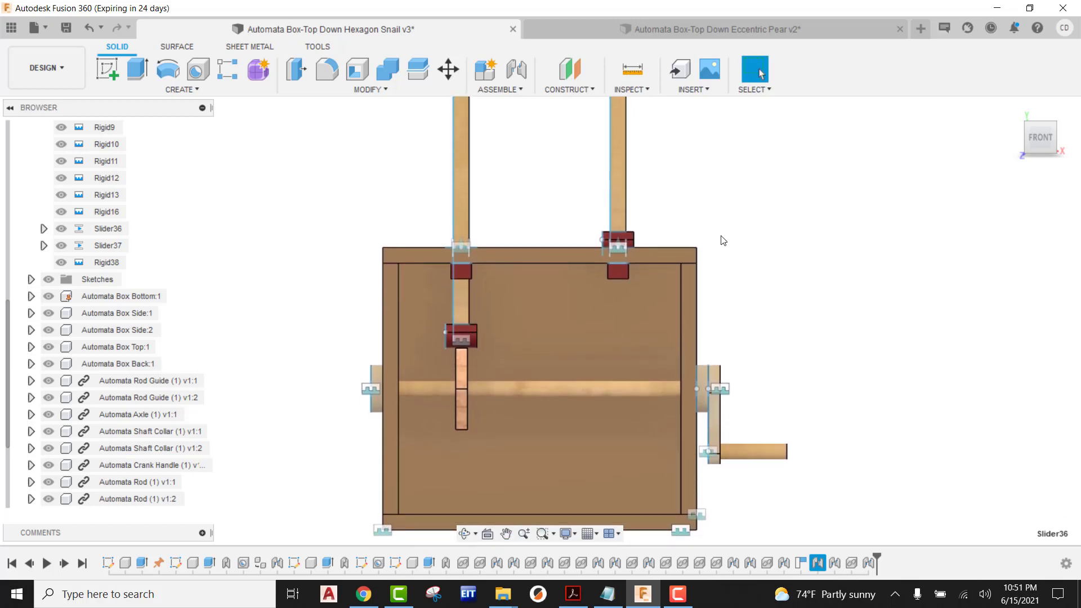
pyautogui.click(515, 90)
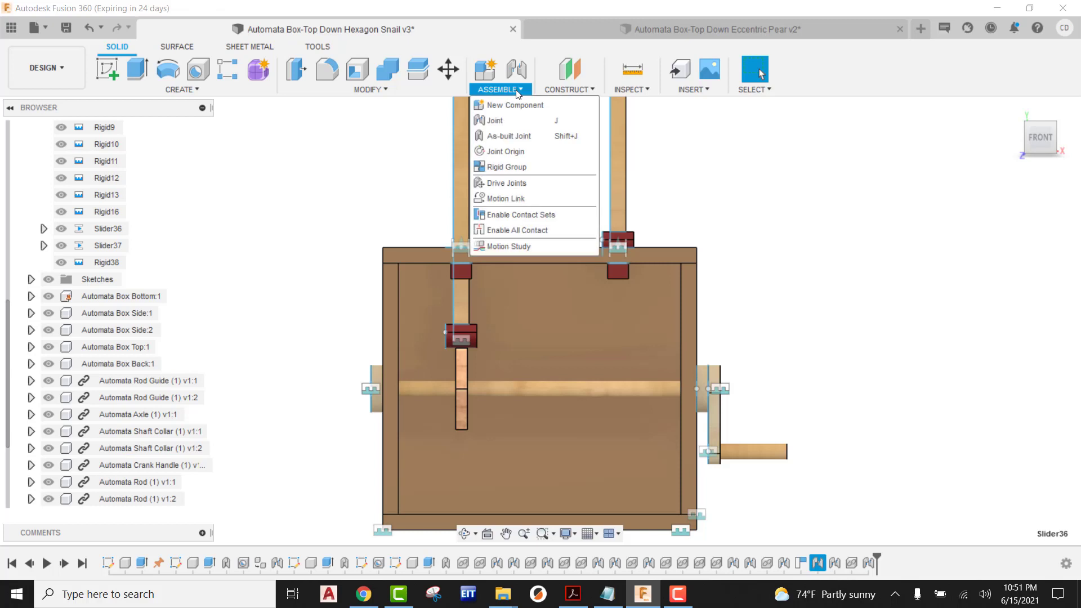
pyautogui.click(512, 229)
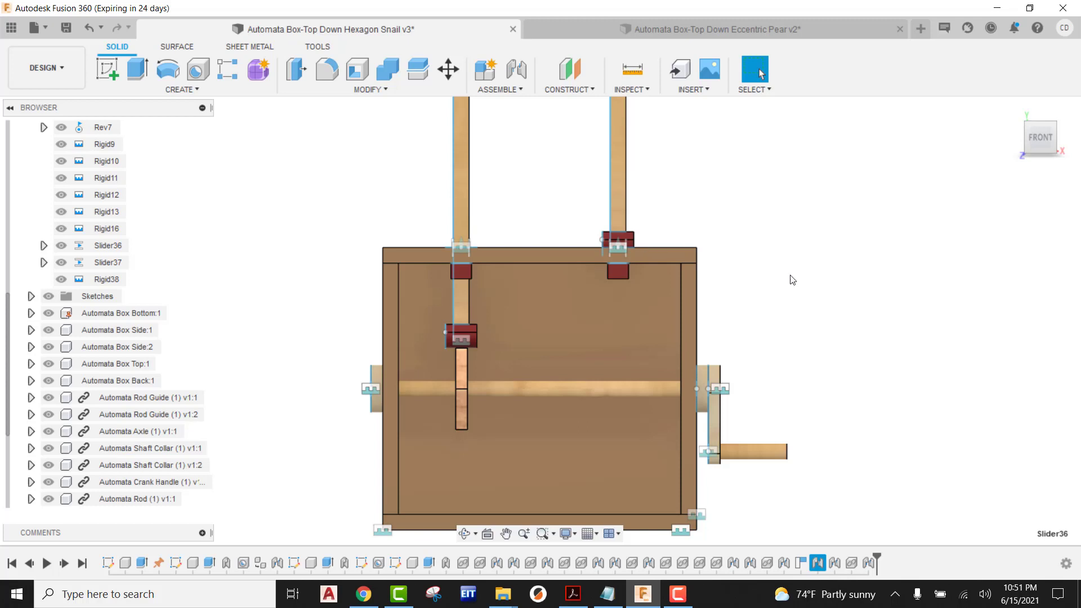
# - Rotate the crank handle part of a turn to test how the hexagon cam moves the follower, viewing the box from its front-right corner
pyautogui.click(1055, 129)
pyautogui.moveTo(858, 246); pyautogui.dragTo(821, 204)
pyautogui.press('Escape')
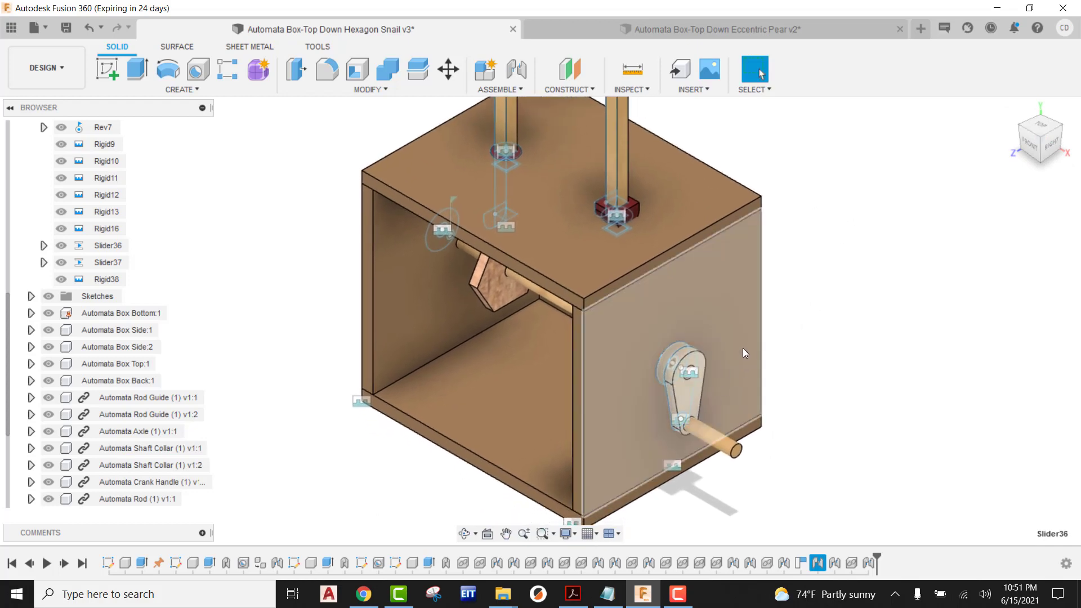
pyautogui.keyDown('shift'); pyautogui.moveTo(737, 314); pyautogui.dragTo(741, 285, button='middle'); pyautogui.keyUp('shift')
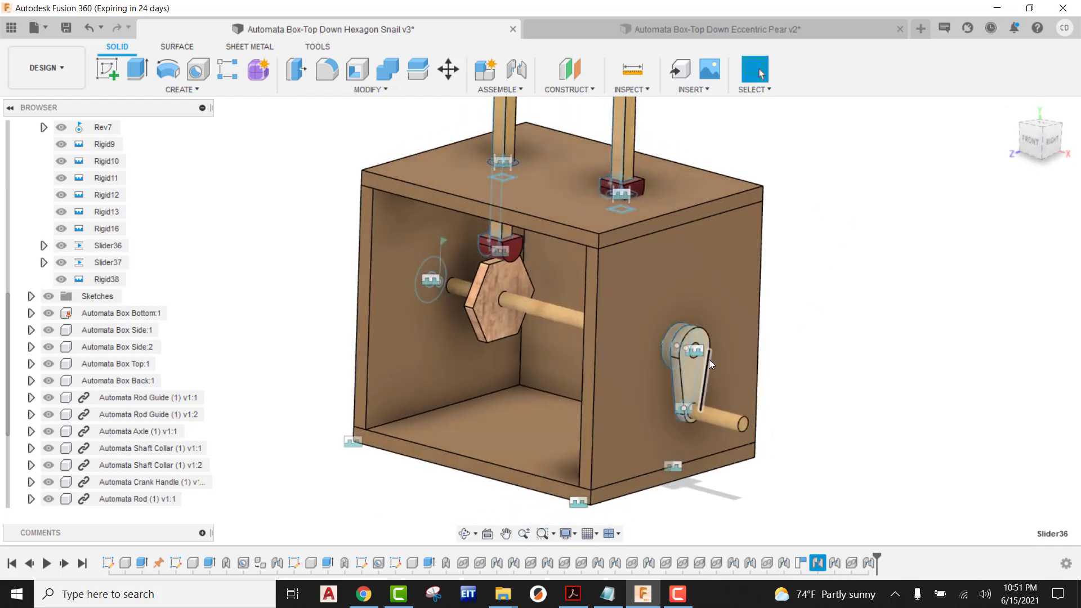
pyautogui.moveTo(697, 373); pyautogui.dragTo(680, 354)
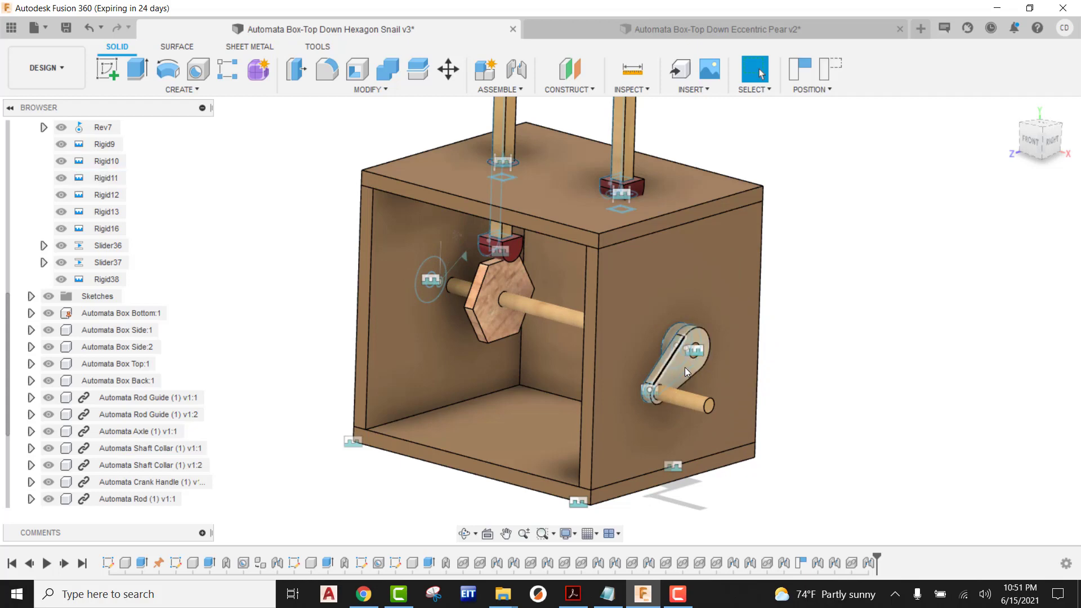
# - Return the axle's revolute joint Rev7 to its home position
pyautogui.click(104, 133)
pyautogui.rightClick(105, 134)
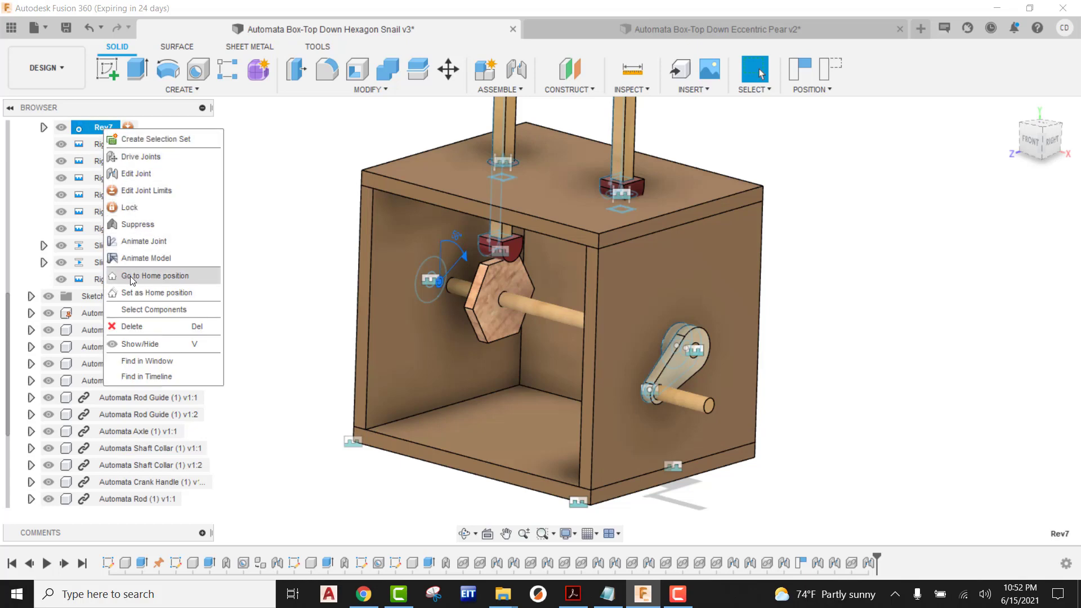
pyautogui.click(153, 275)
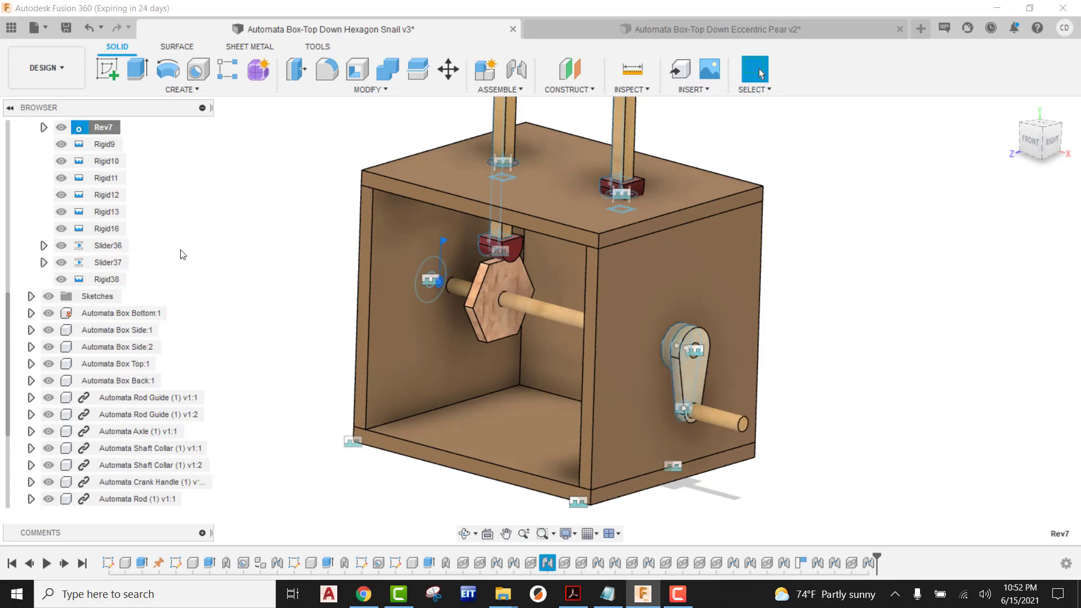